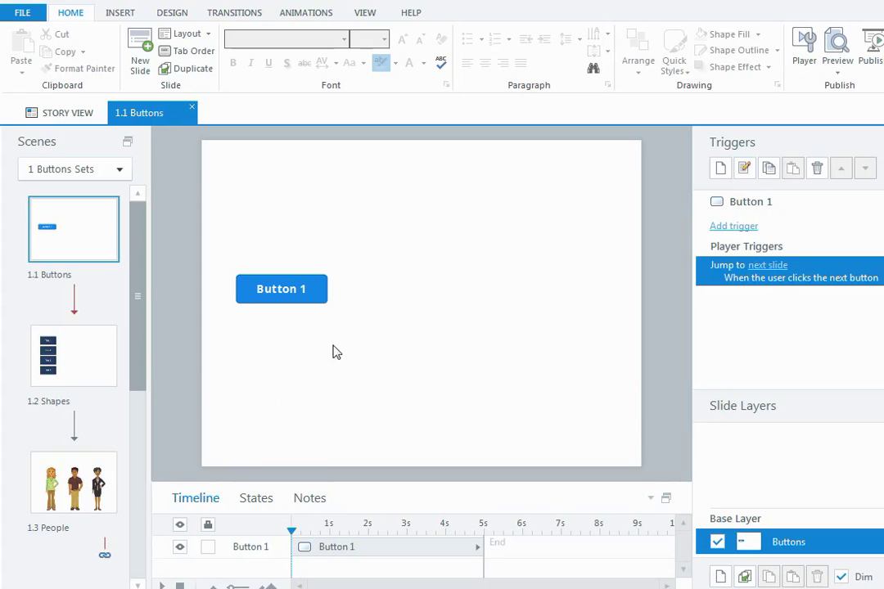
Add the built-in Selected state to Button 1.
{"action": "left_click", "coordinate": [326, 300]}
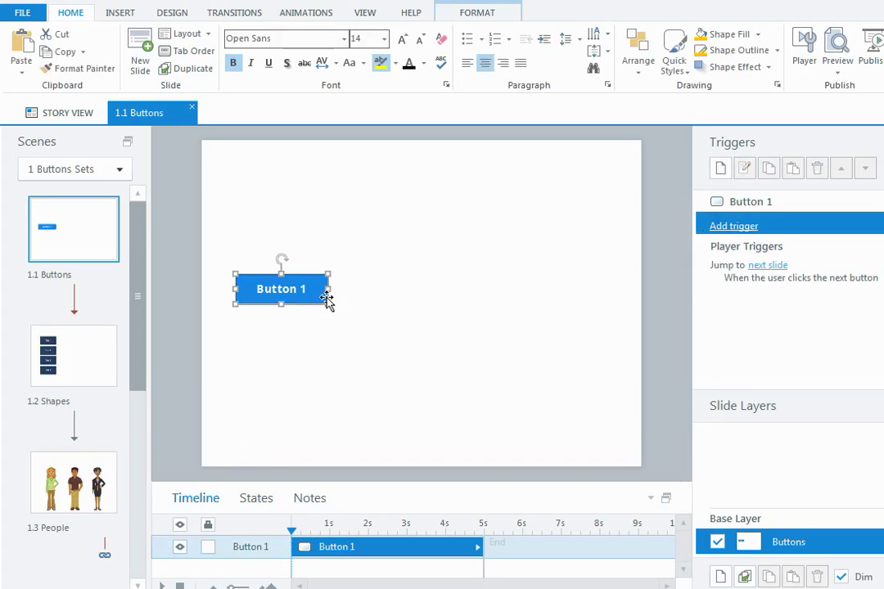
{"action": "left_click", "coordinate": [256, 499]}
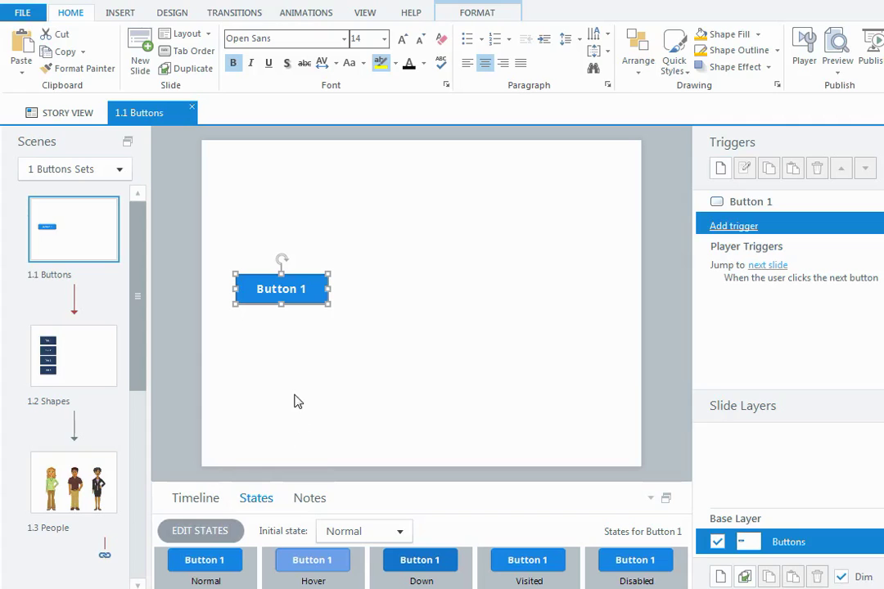
{"action": "left_click", "coordinate": [206, 534]}
{"action": "left_click", "coordinate": [300, 532]}
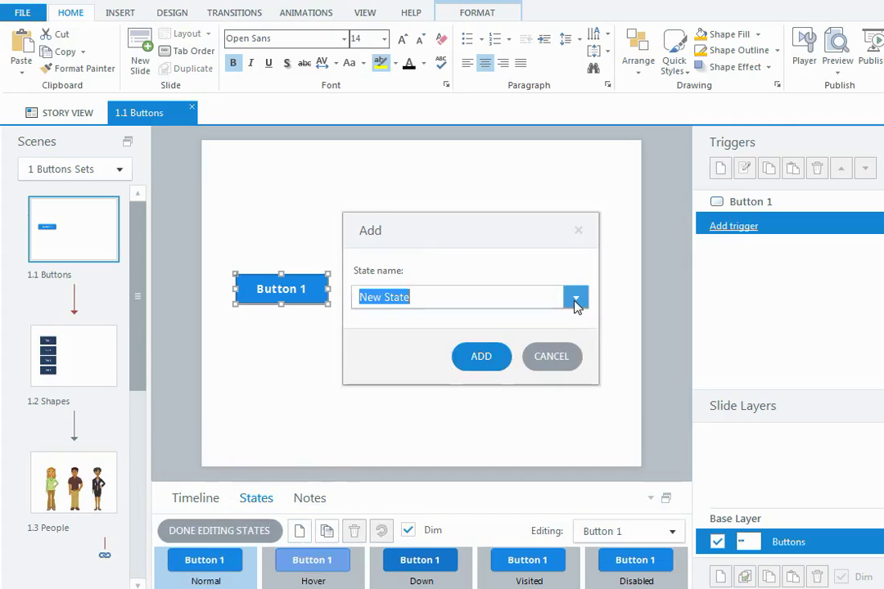
{"action": "left_click", "coordinate": [577, 301]}
{"action": "left_click", "coordinate": [554, 320]}
{"action": "left_click", "coordinate": [483, 358]}
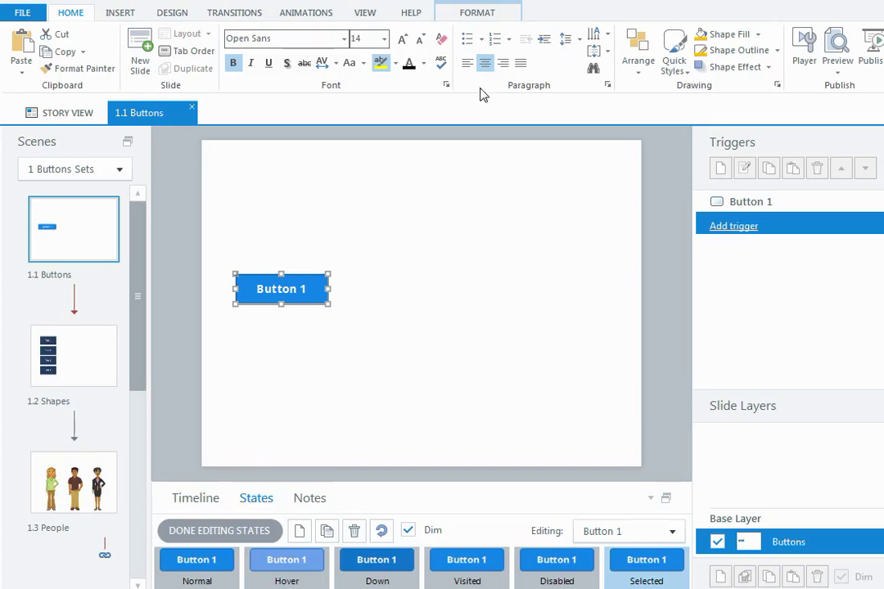
Apply the red button style to Button 1's Selected state and finish editing its states.
{"action": "left_click", "coordinate": [480, 15]}
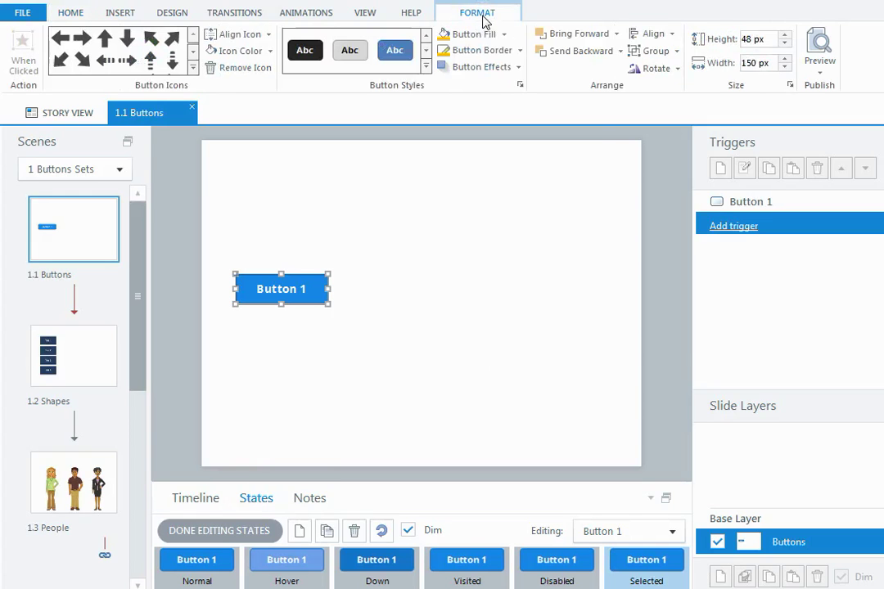
{"action": "left_click", "coordinate": [428, 67]}
{"action": "left_click", "coordinate": [436, 59]}
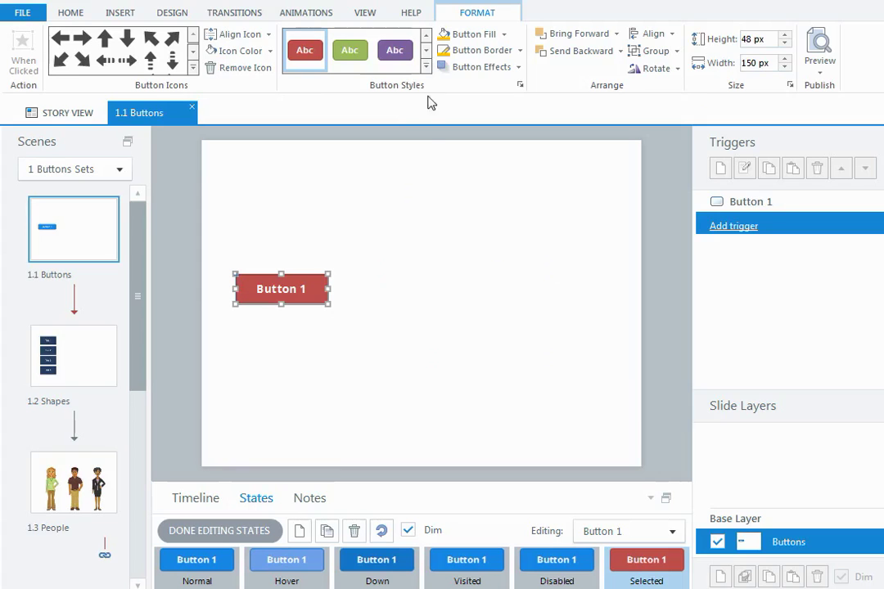
{"action": "left_click", "coordinate": [251, 532]}
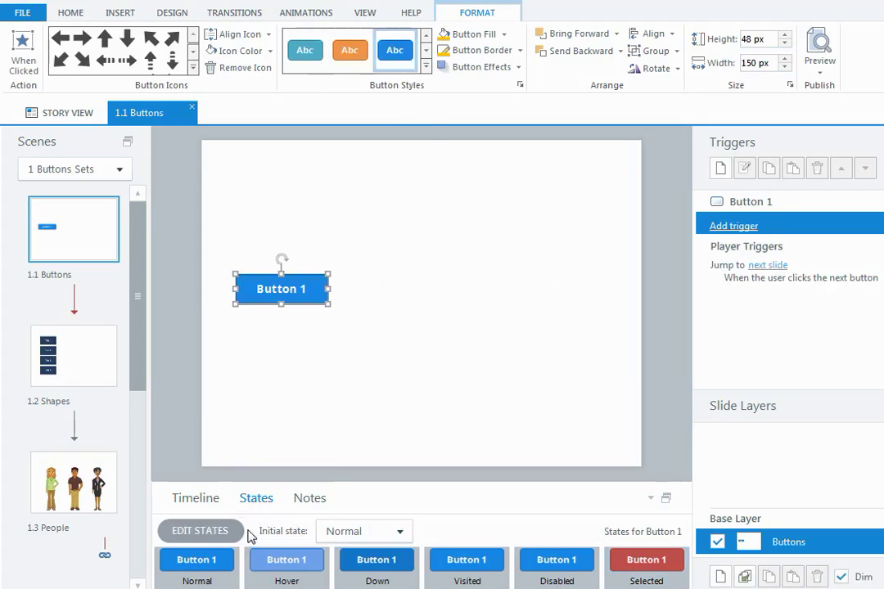
Duplicate Button 1 three times to form a horizontal row of four buttons across the slide.
{"action": "left_click", "coordinate": [317, 358]}
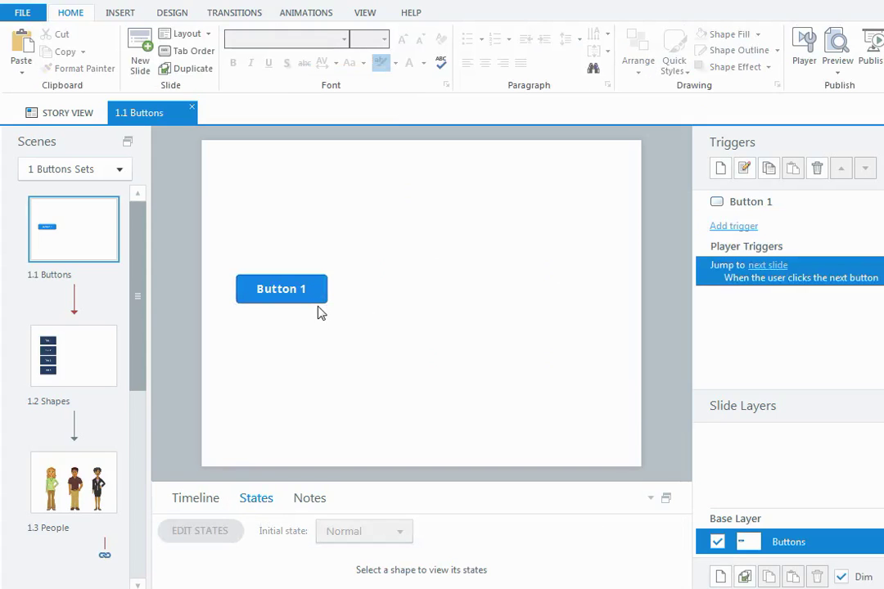
{"action": "left_click_drag", "start_coordinate": [313, 300], "coordinate": [613, 307]}
{"action": "key", "text": "Escape"}
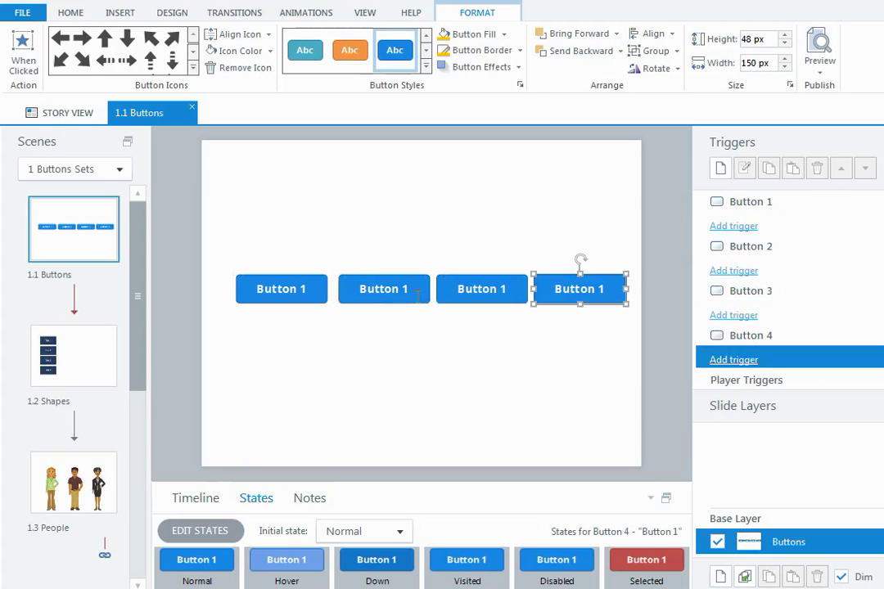
Relabel the three copied buttons as Button 2, Button 3 and Button 4.
{"action": "left_click", "coordinate": [401, 289]}
{"action": "type", "text": "2"}
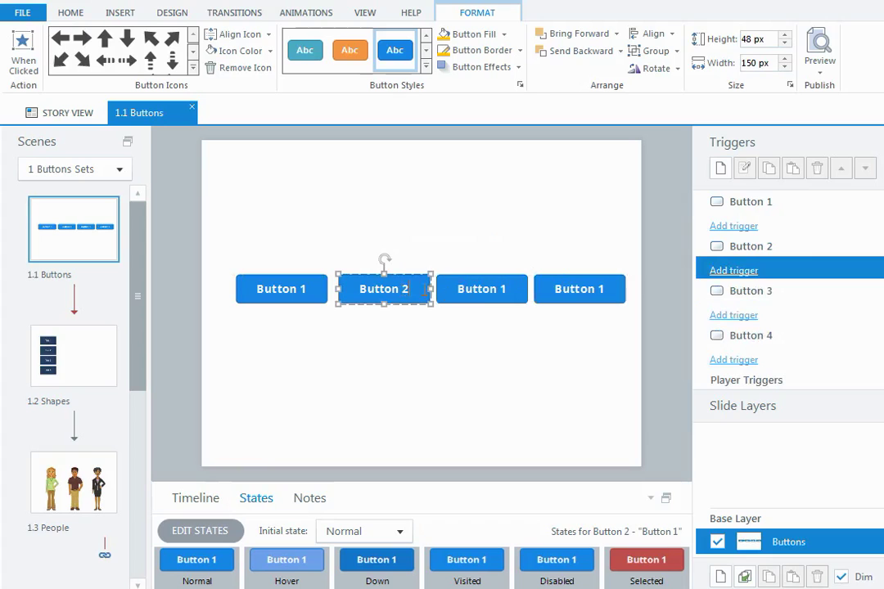
{"action": "left_click", "coordinate": [508, 290]}
{"action": "double_click", "coordinate": [506, 289]}
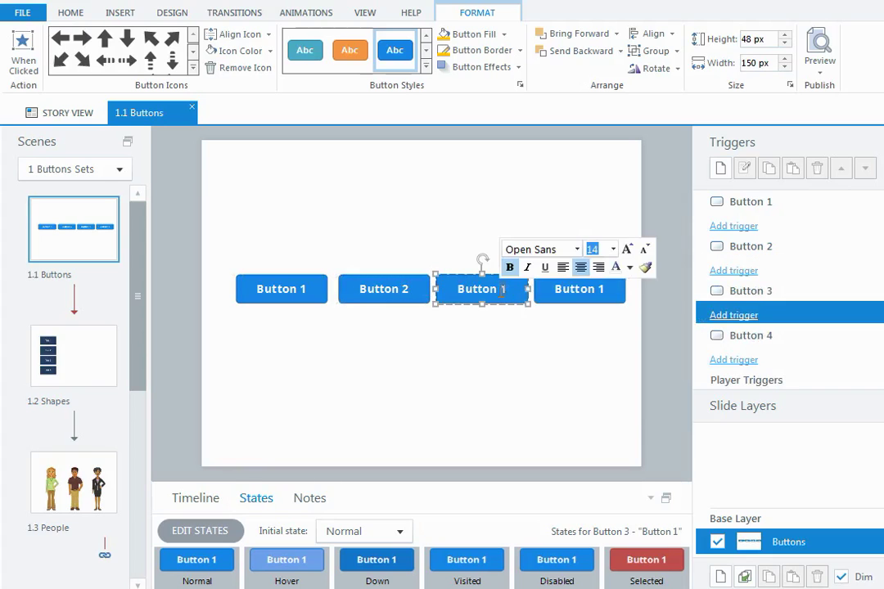
{"action": "type", "text": "3"}
{"action": "left_click", "coordinate": [606, 289]}
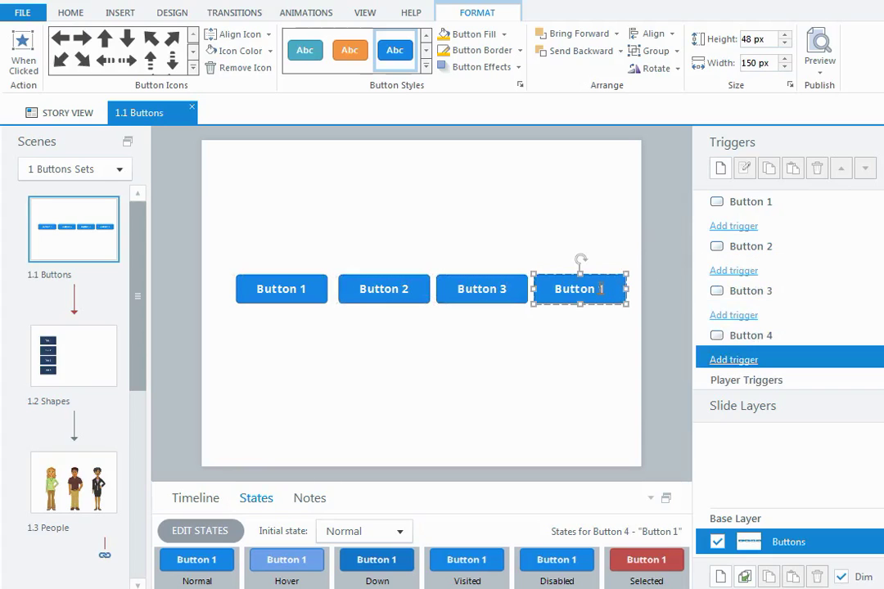
{"action": "double_click", "coordinate": [602, 289]}
{"action": "type", "text": "4"}
{"action": "left_click", "coordinate": [549, 371]}
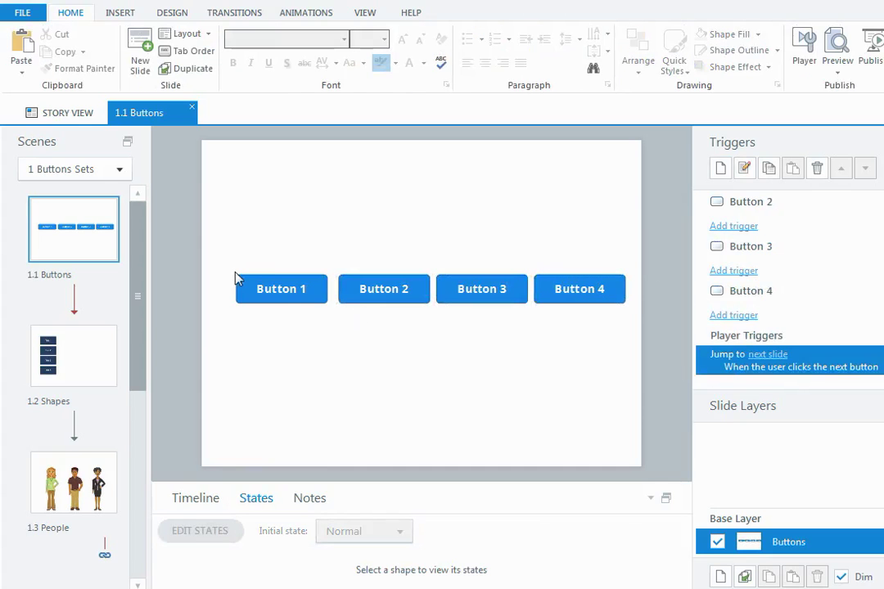
Distribute all four buttons horizontally so the gaps between them are equal.
{"action": "left_click_drag", "start_coordinate": [223, 256], "coordinate": [647, 327]}
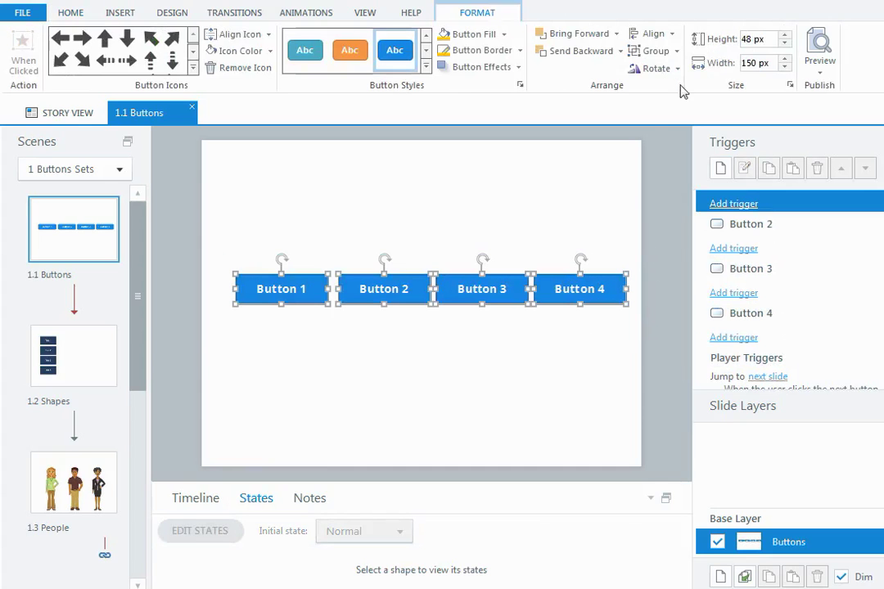
{"action": "left_click", "coordinate": [653, 33]}
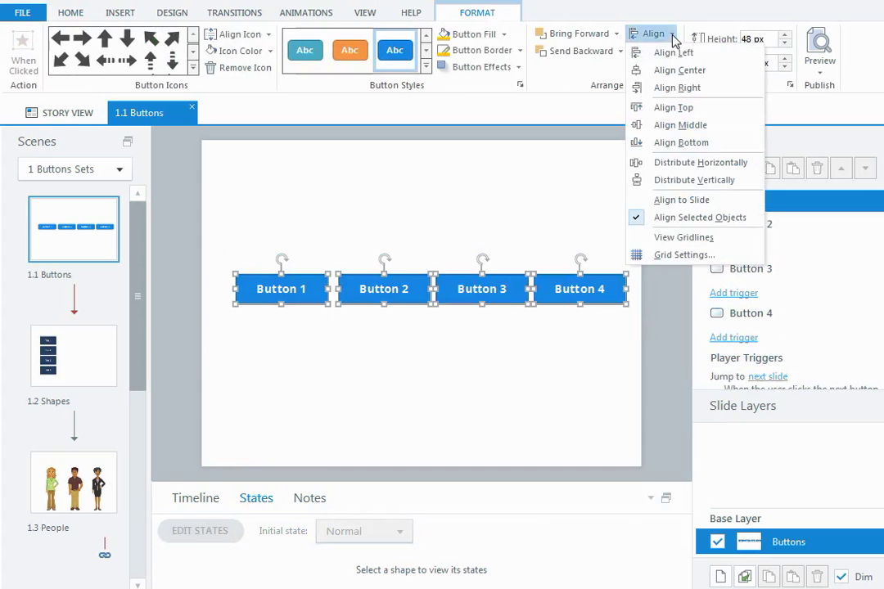
{"action": "left_click", "coordinate": [701, 164]}
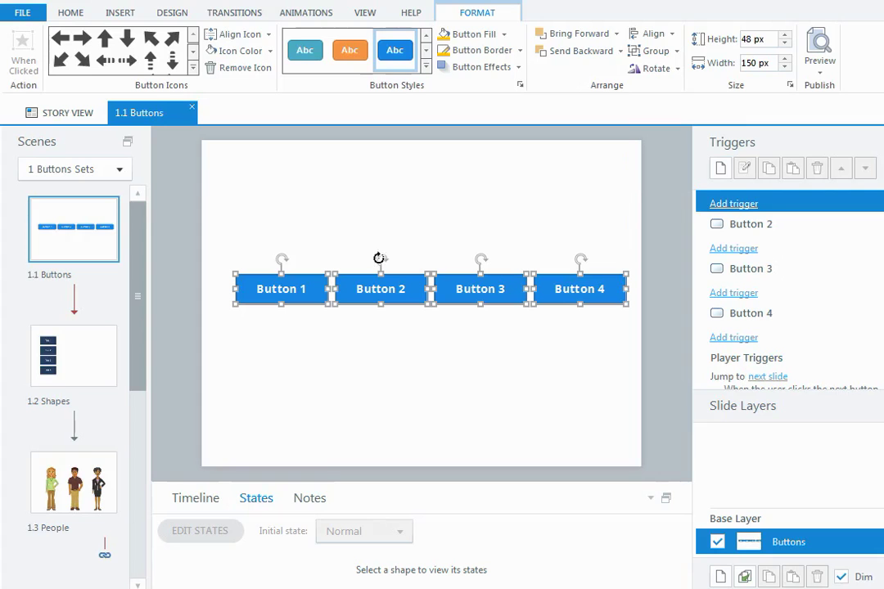
Nudge the row of four buttons slightly left to centre it on the slide, and deselect it.
{"action": "key", "text": "Left"}
{"action": "key", "text": "Left"}
{"action": "key", "text": "Left"}
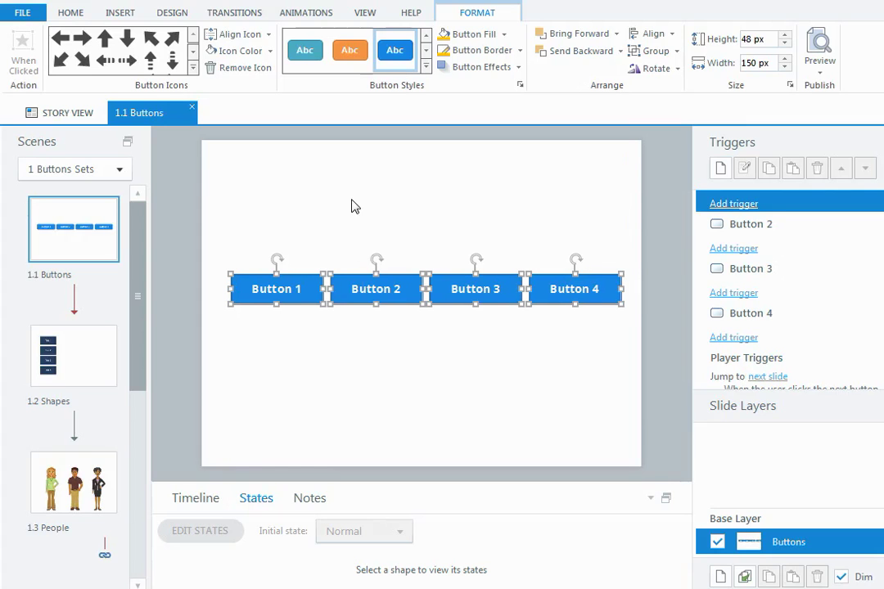
{"action": "key", "text": "Left"}
{"action": "key", "text": "Left"}
{"action": "key", "text": "Left"}
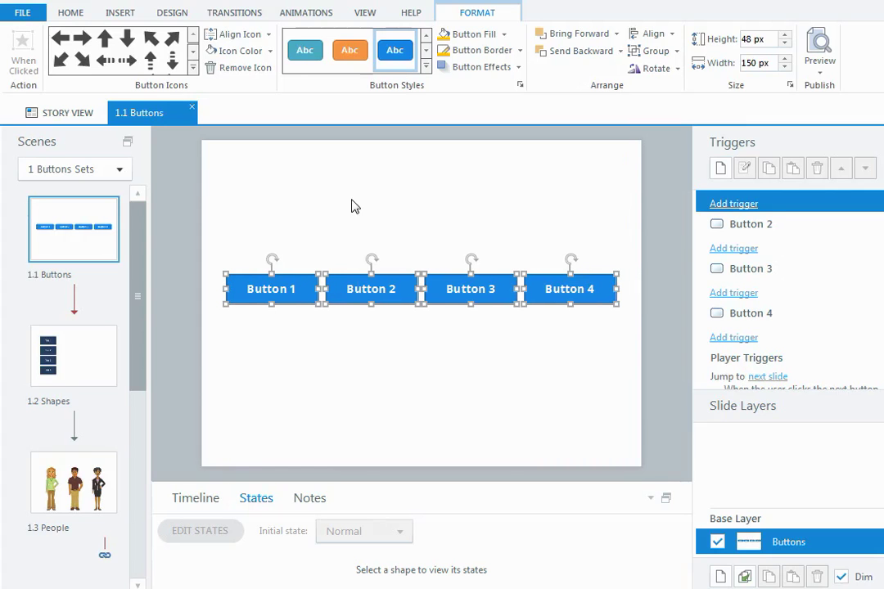
{"action": "key", "text": "Right"}
{"action": "key", "text": "Right"}
{"action": "key", "text": "Right"}
{"action": "left_click", "coordinate": [491, 186]}
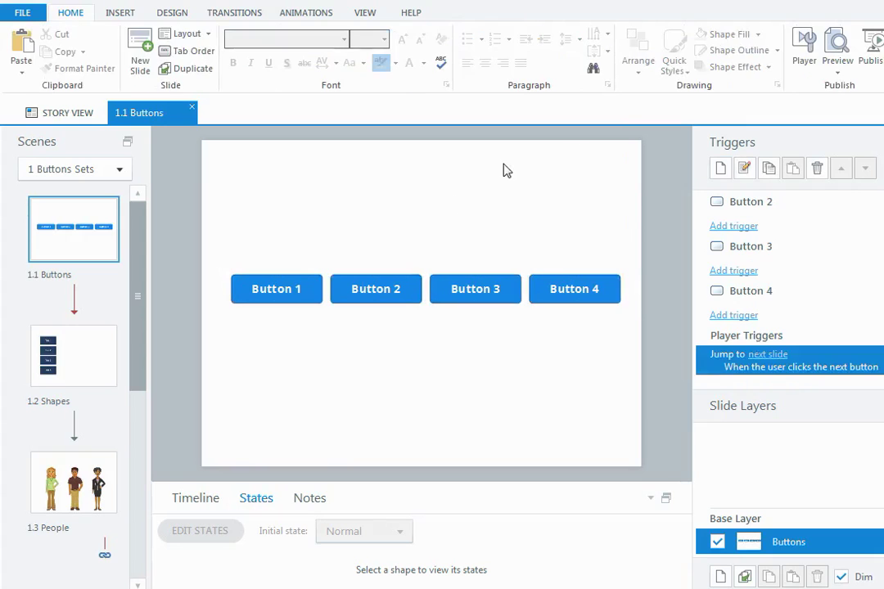
Preview the slide and select Button 1, Button 2, Button 3 and Button 4 in turn.
{"action": "left_click", "coordinate": [836, 74]}
{"action": "left_click", "coordinate": [837, 89]}
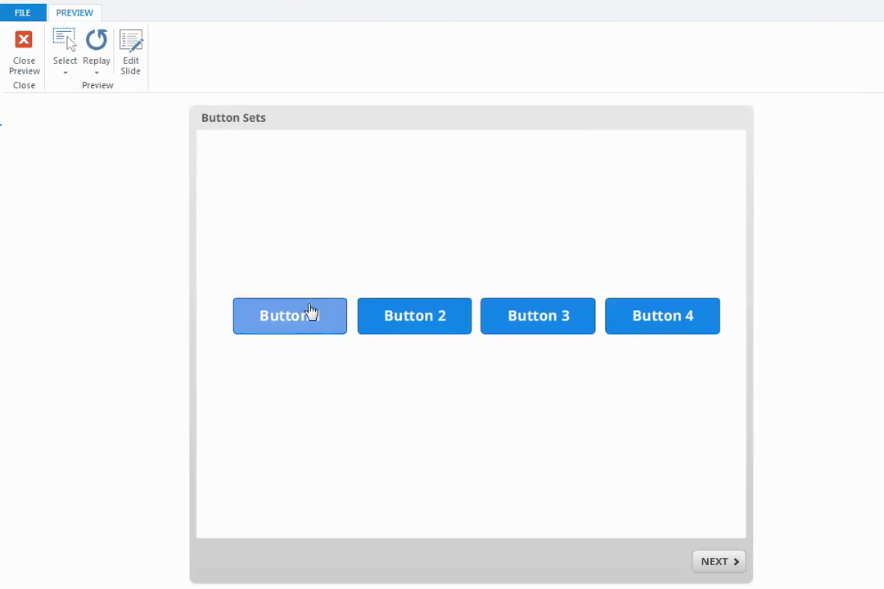
{"action": "left_click", "coordinate": [311, 312]}
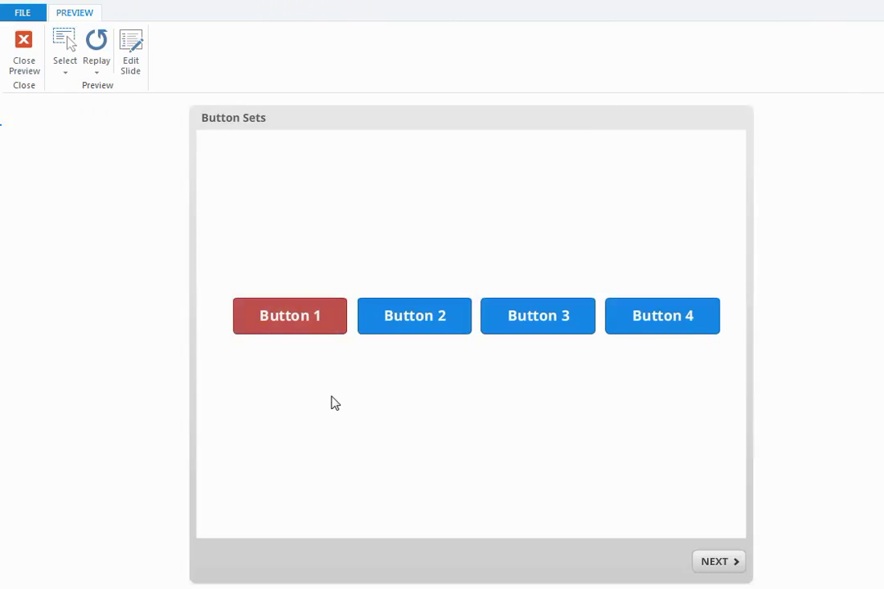
{"action": "left_click", "coordinate": [439, 318]}
{"action": "left_click", "coordinate": [560, 327]}
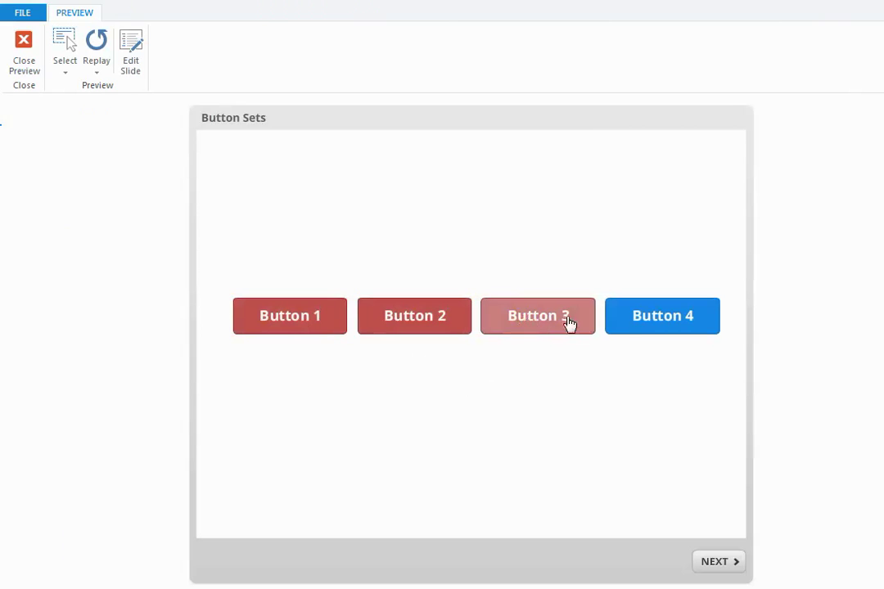
{"action": "left_click", "coordinate": [655, 324]}
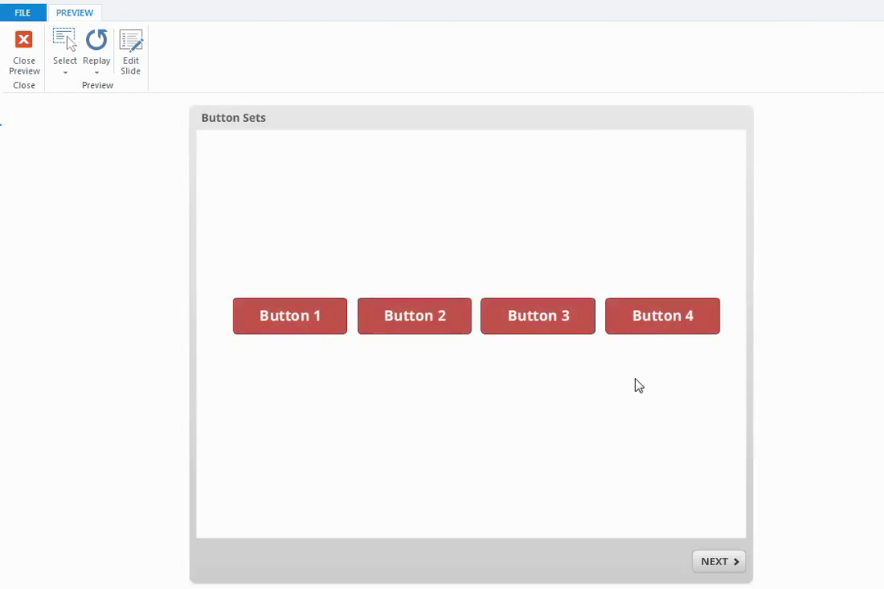
Toggle each of the four previewed buttons off again, from Button 4 back to Button 1.
{"action": "left_click", "coordinate": [647, 331]}
{"action": "left_click", "coordinate": [561, 327]}
{"action": "left_click", "coordinate": [370, 310]}
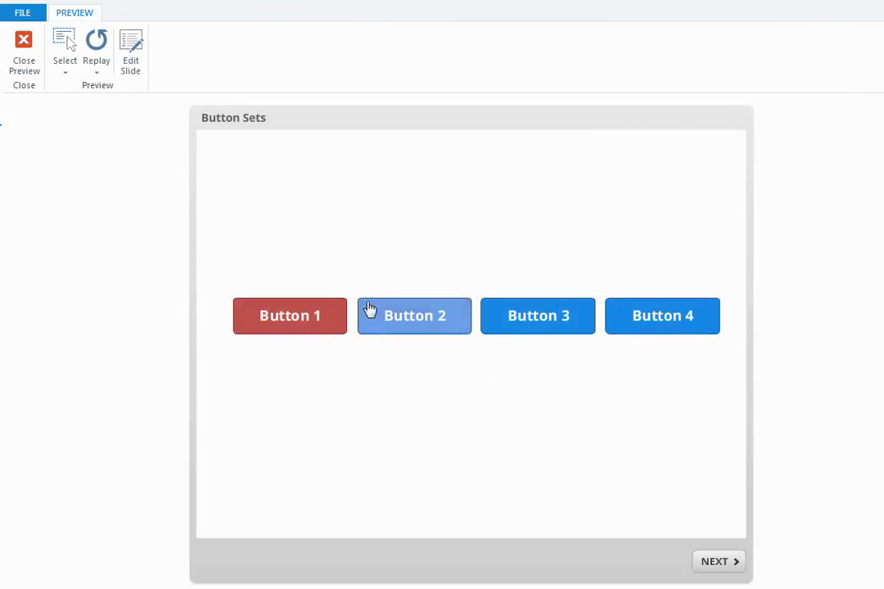
{"action": "left_click", "coordinate": [302, 311]}
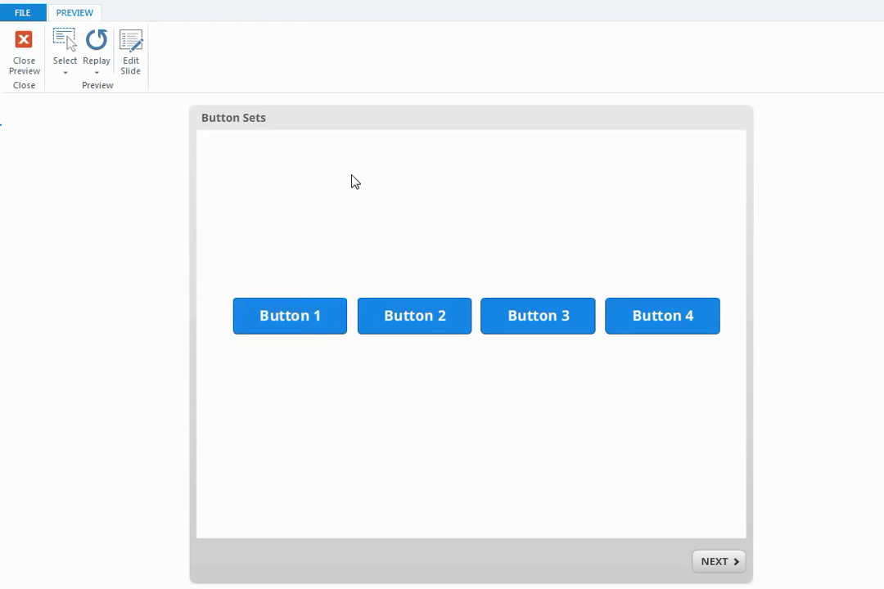
Test selecting Button 1 and Button 2 together in the preview, and close the preview.
{"action": "left_click", "coordinate": [283, 319]}
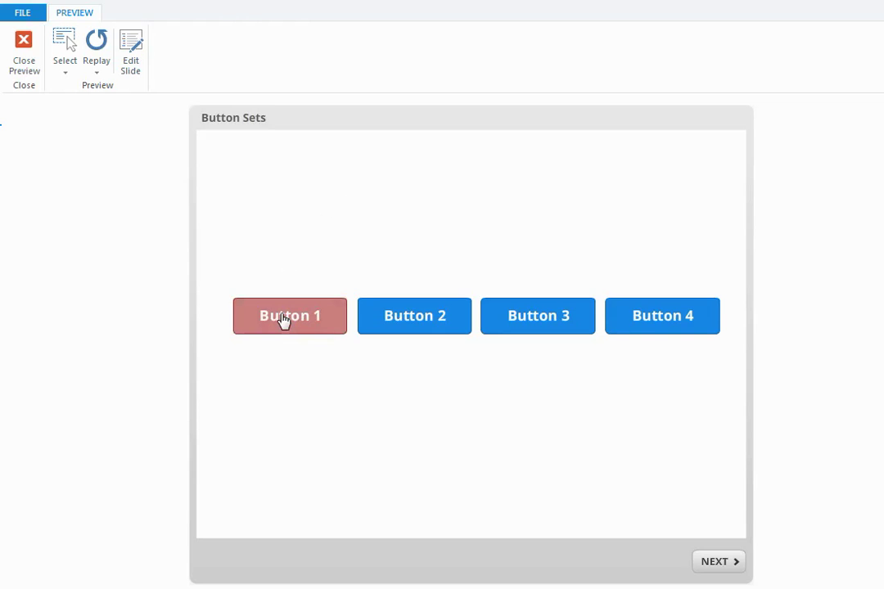
{"action": "left_click", "coordinate": [411, 316]}
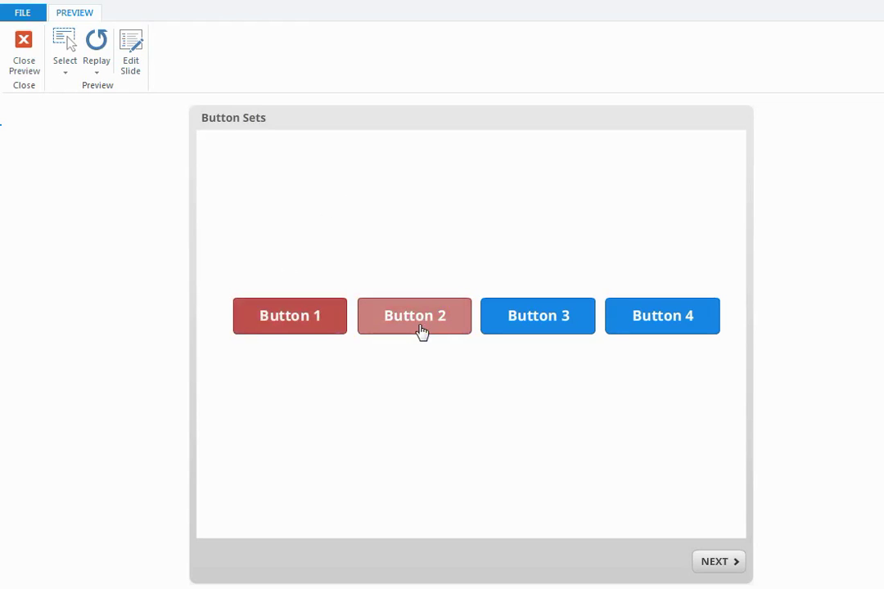
{"action": "left_click", "coordinate": [23, 41]}
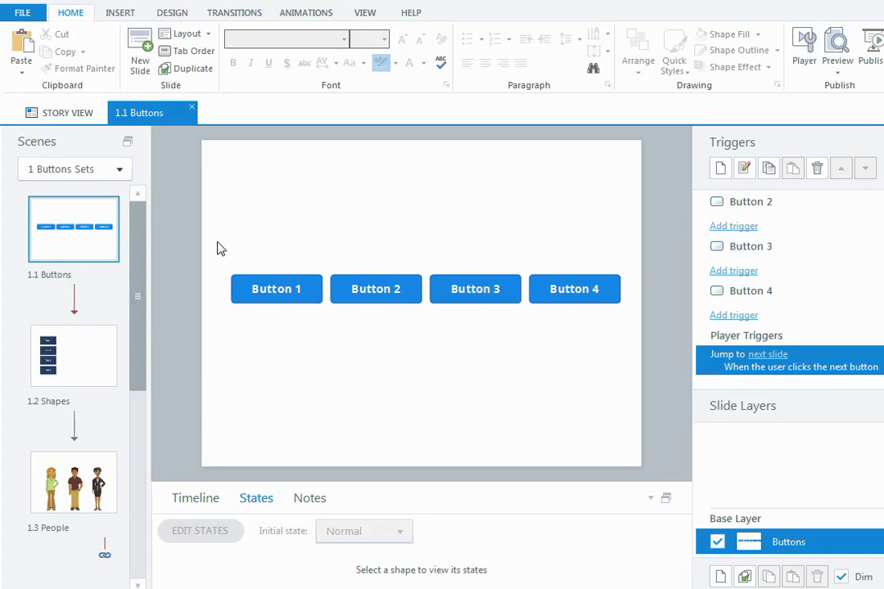
Assign all four buttons to a new button set named Buttons, and return to the slide's timeline.
{"action": "left_click_drag", "start_coordinate": [210, 256], "coordinate": [646, 334]}
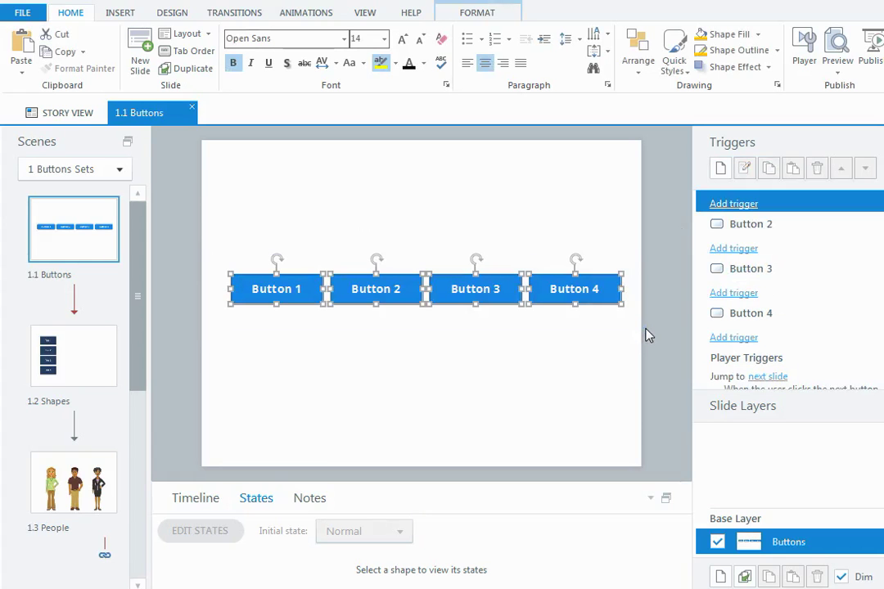
{"action": "right_click", "coordinate": [599, 306]}
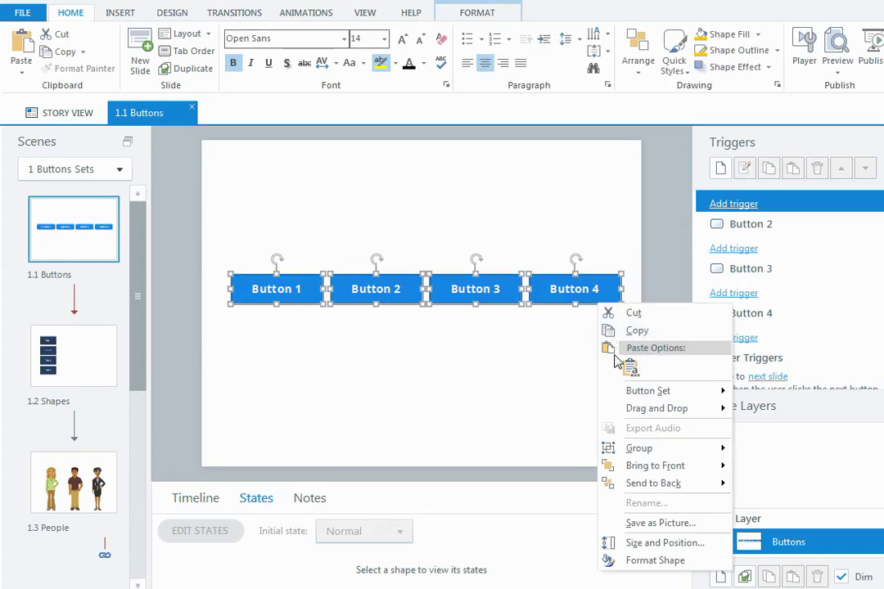
{"action": "left_click", "coordinate": [630, 392]}
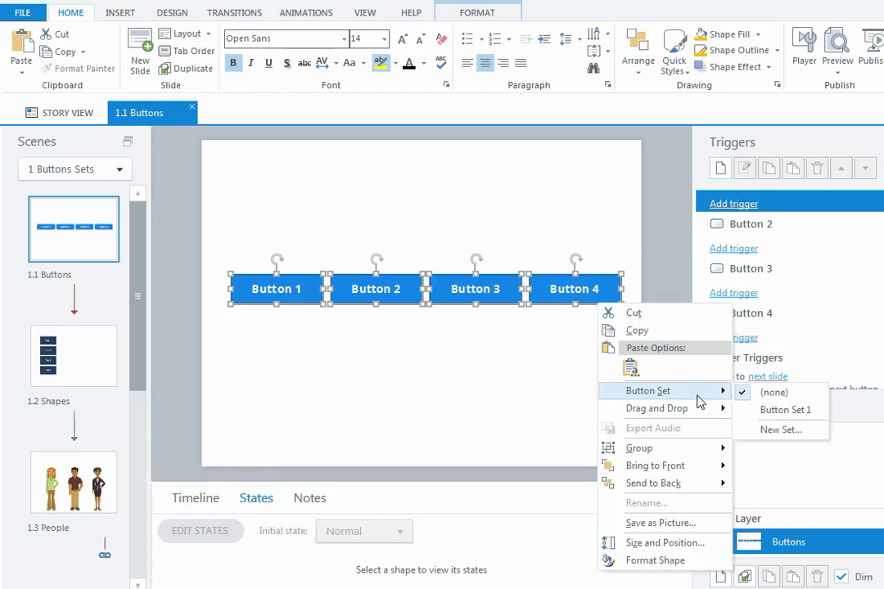
{"action": "left_click", "coordinate": [778, 430]}
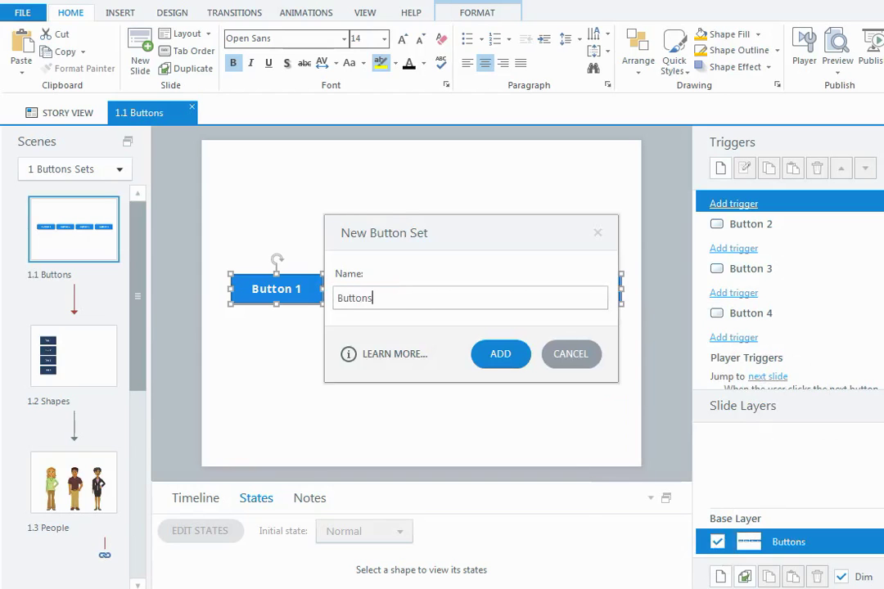
{"action": "type", "text": "Buttons"}
{"action": "left_click", "coordinate": [493, 357]}
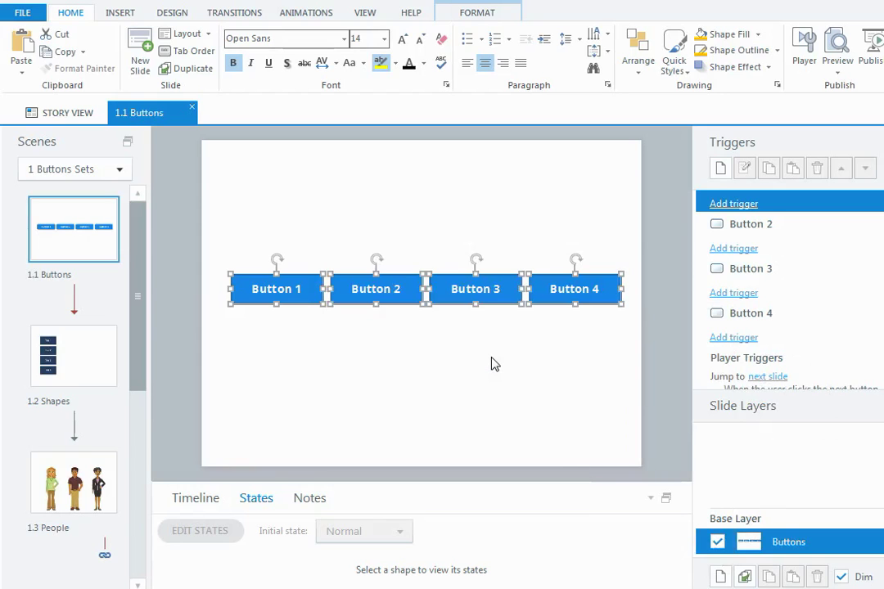
{"action": "left_click", "coordinate": [494, 364]}
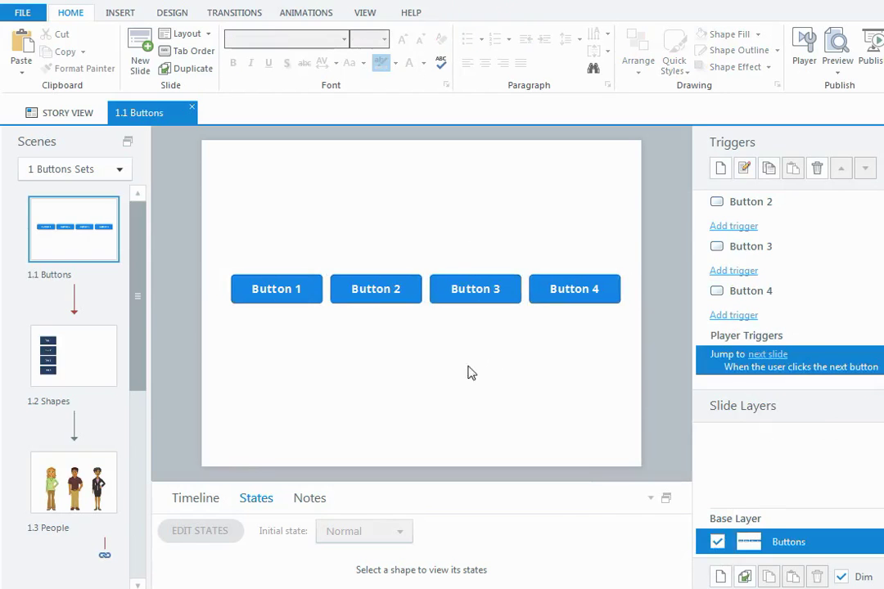
{"action": "left_click", "coordinate": [205, 500]}
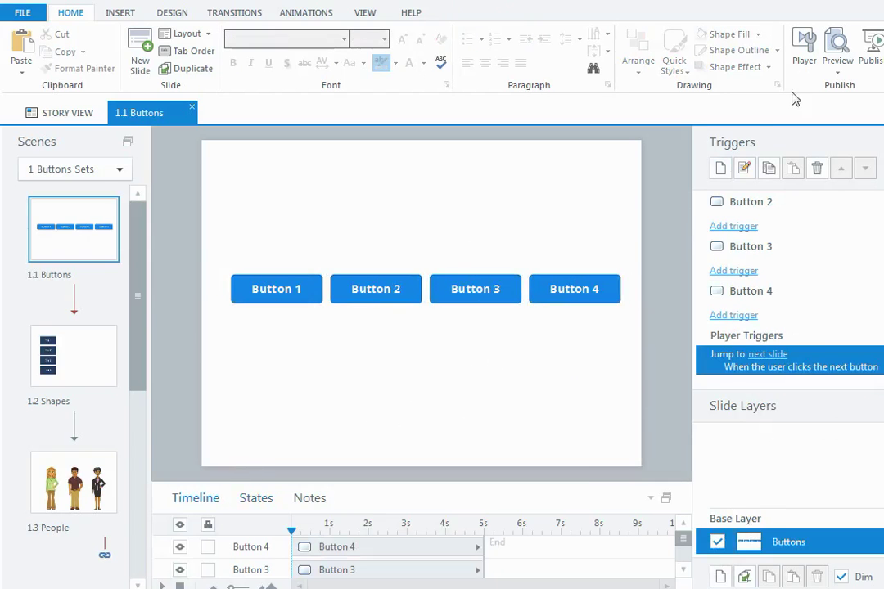
Preview the Buttons slide, test the button set by selecting its four buttons one after another, and close the preview.
{"action": "left_click", "coordinate": [838, 70]}
{"action": "left_click", "coordinate": [845, 89]}
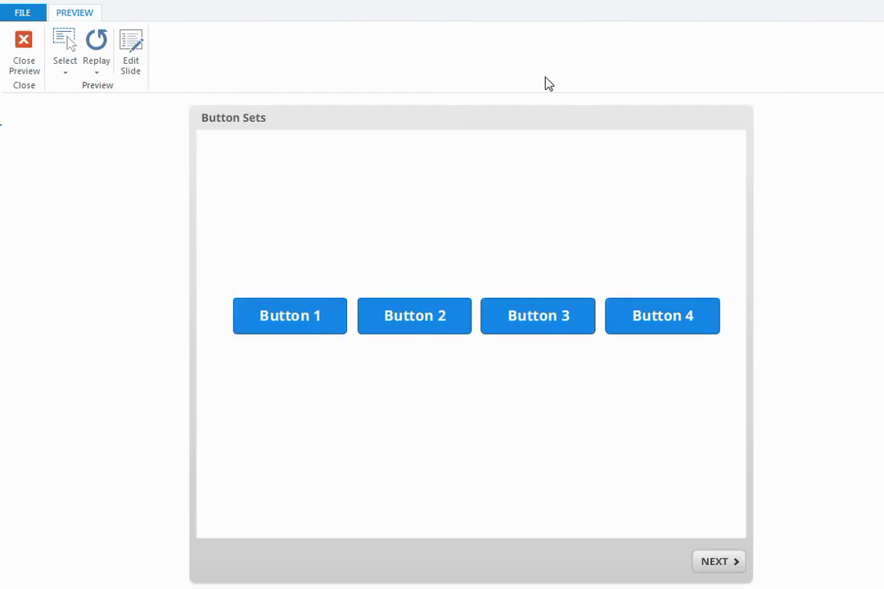
{"action": "left_click", "coordinate": [314, 321]}
{"action": "left_click", "coordinate": [450, 324]}
{"action": "left_click", "coordinate": [535, 319]}
{"action": "left_click", "coordinate": [667, 328]}
{"action": "left_click", "coordinate": [391, 318]}
{"action": "left_click", "coordinate": [547, 327]}
{"action": "left_click", "coordinate": [675, 319]}
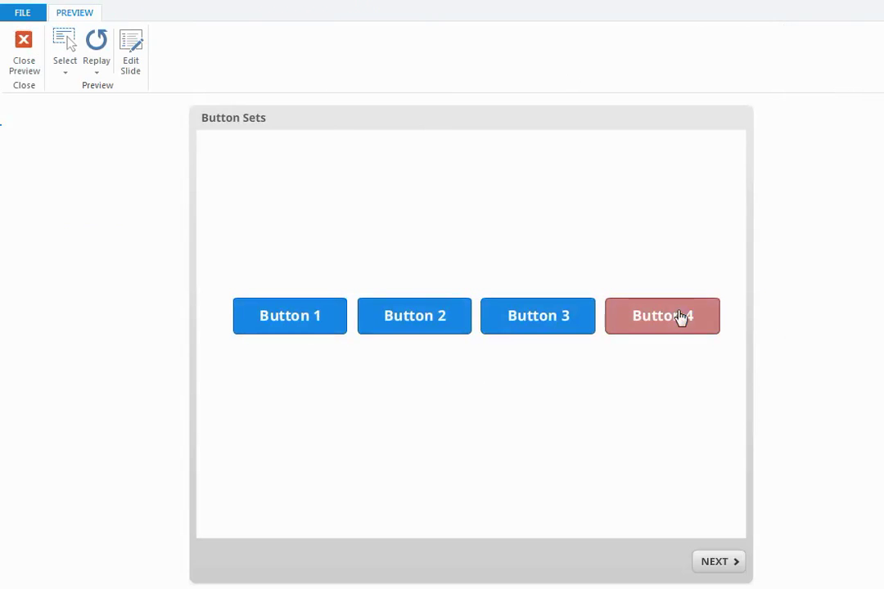
{"action": "left_click", "coordinate": [325, 321]}
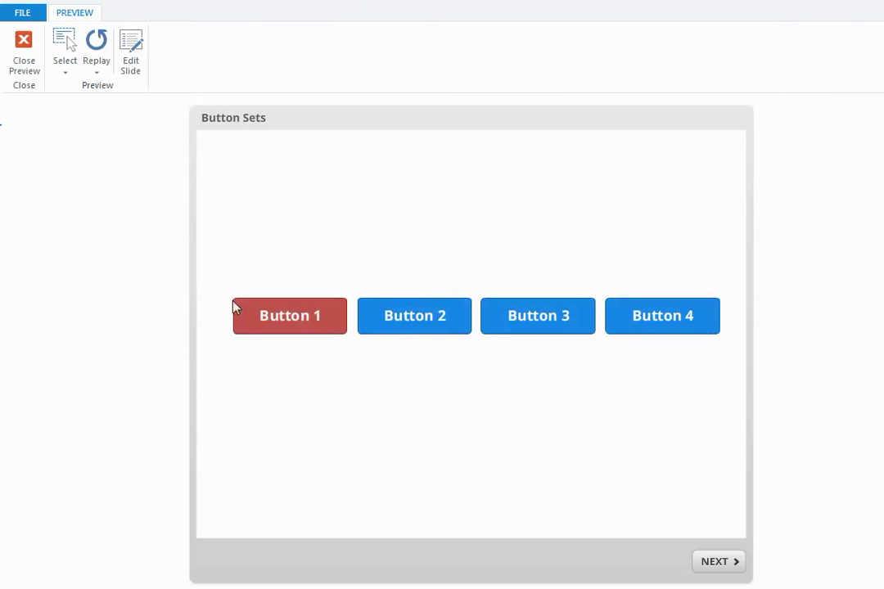
{"action": "left_click", "coordinate": [25, 49]}
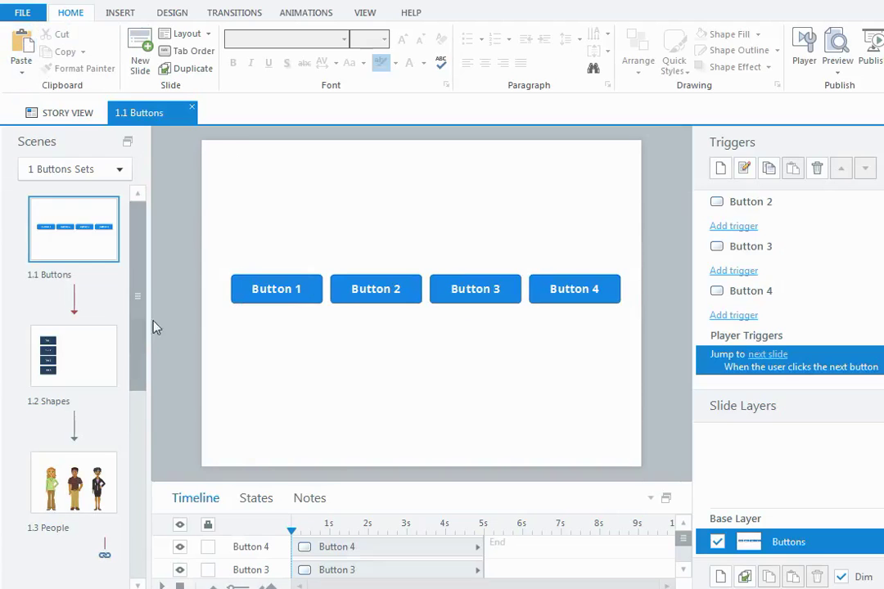
Open slide 1.2 Shapes and inspect the Selected state of the Tab 1 shape.
{"action": "left_click", "coordinate": [111, 351]}
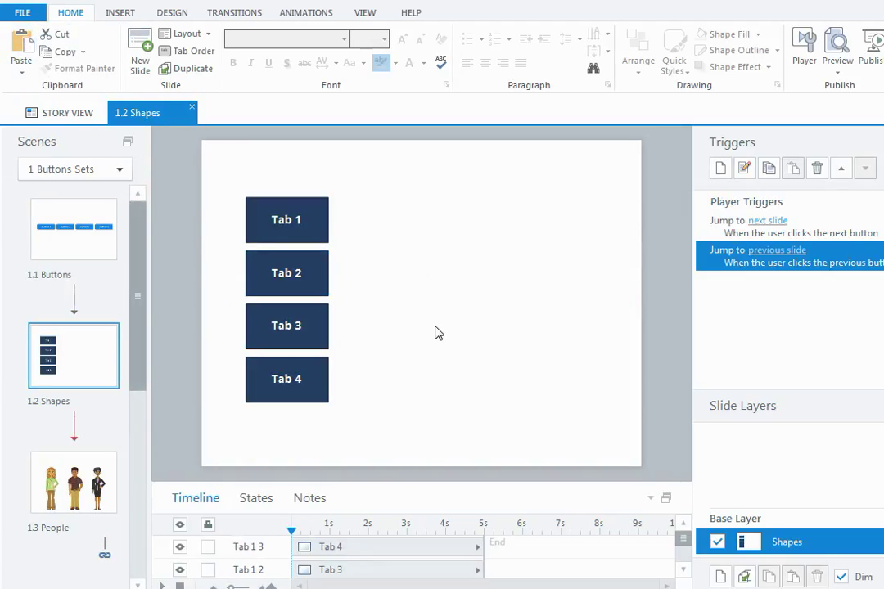
{"action": "left_click", "coordinate": [326, 221]}
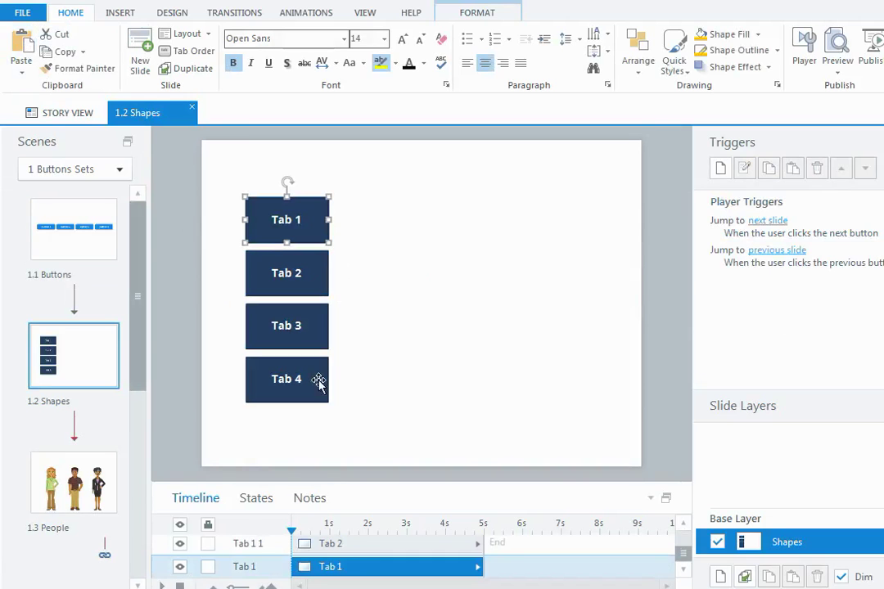
{"action": "left_click", "coordinate": [256, 498]}
{"action": "left_click", "coordinate": [304, 583]}
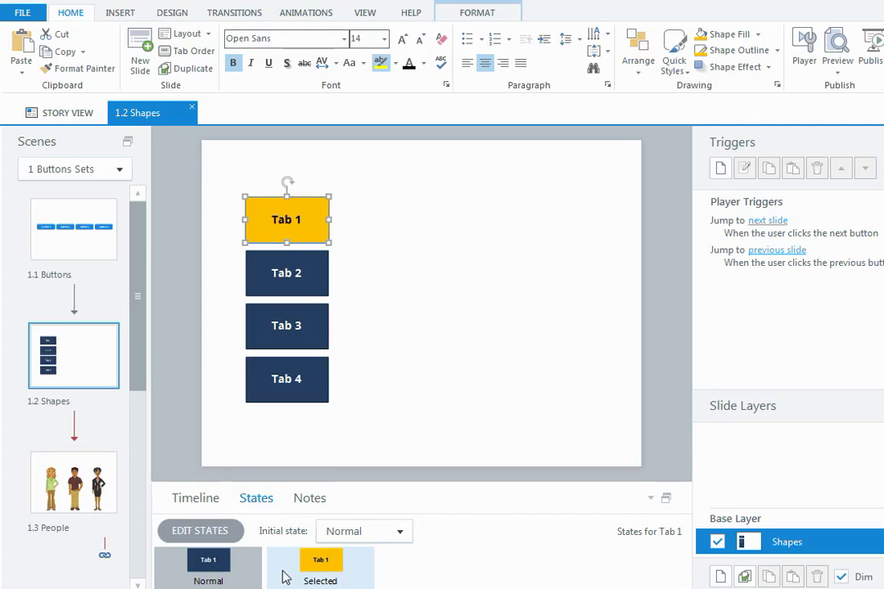
{"action": "left_click", "coordinate": [372, 376]}
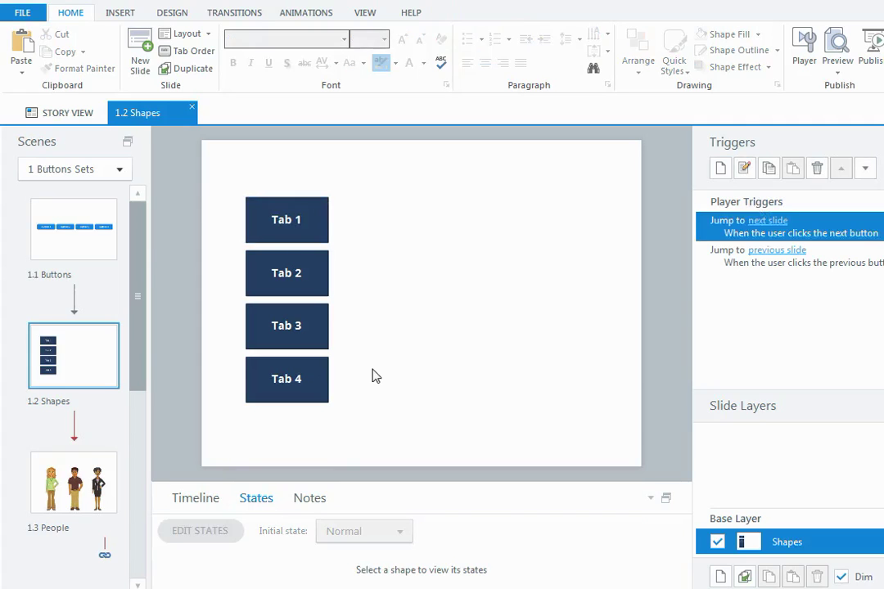
Assign the four tab shapes on the Shapes slide to a new named button set.
{"action": "left_click_drag", "start_coordinate": [219, 160], "coordinate": [365, 430]}
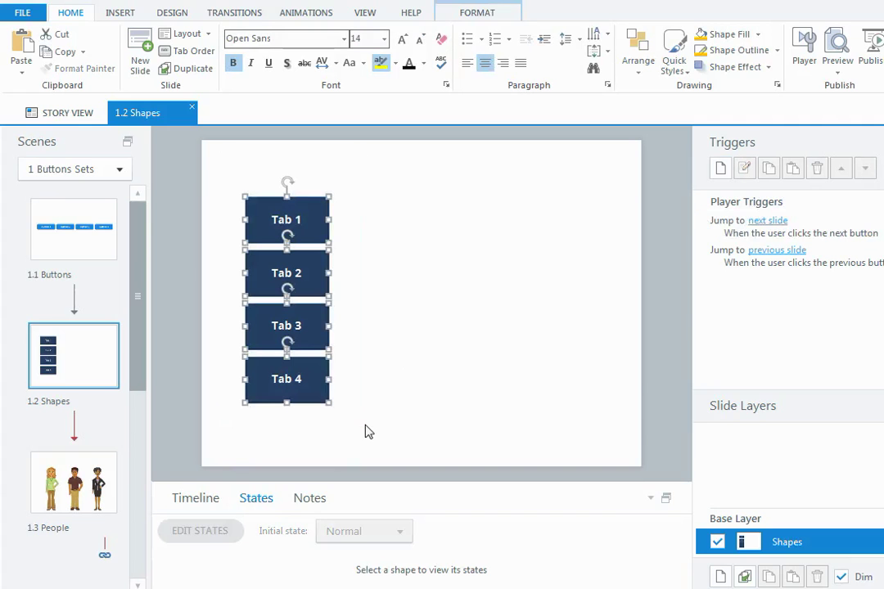
{"action": "right_click", "coordinate": [327, 385]}
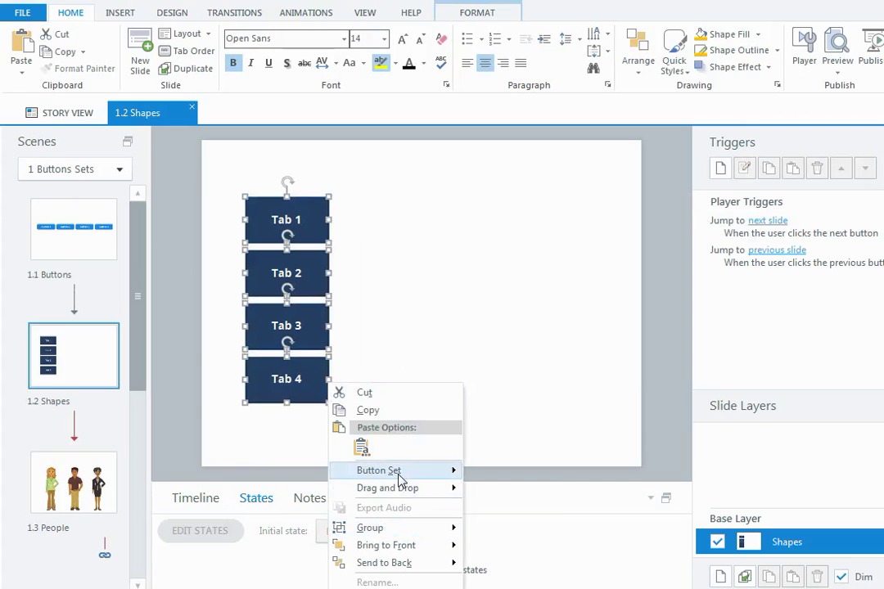
{"action": "mouse_move", "coordinate": [438, 480]}
{"action": "left_click", "coordinate": [508, 508]}
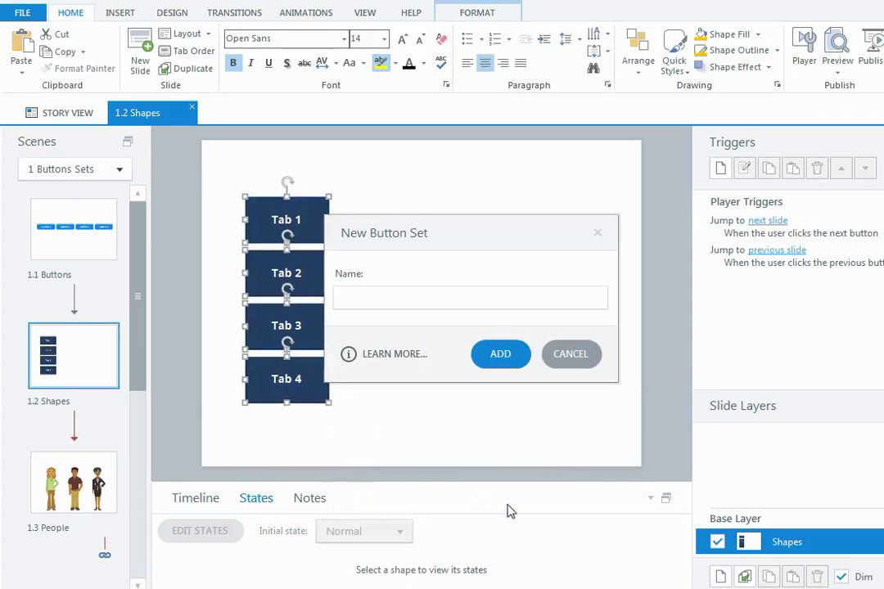
{"action": "left_click", "coordinate": [359, 298]}
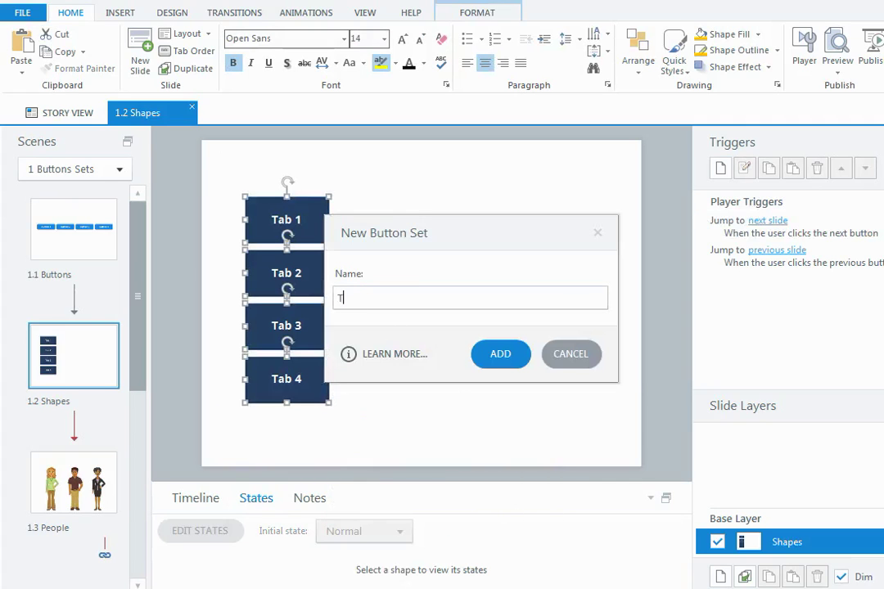
{"action": "left_click", "coordinate": [499, 353]}
{"action": "left_click", "coordinate": [519, 351]}
Preview the Shapes slide and select Tab 1, Tab 2, Tab 3 and Tab 4 in turn.
{"action": "left_click", "coordinate": [837, 72]}
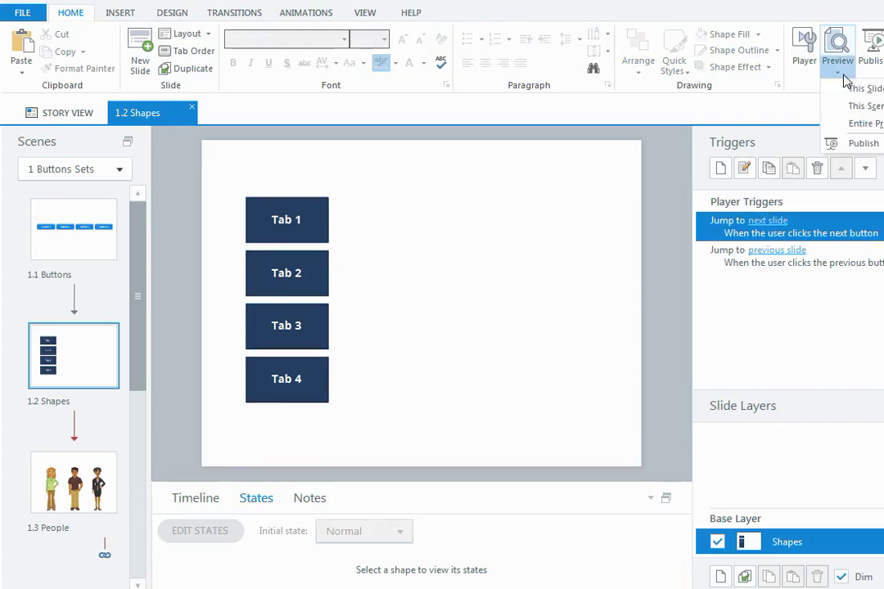
{"action": "left_click", "coordinate": [849, 87]}
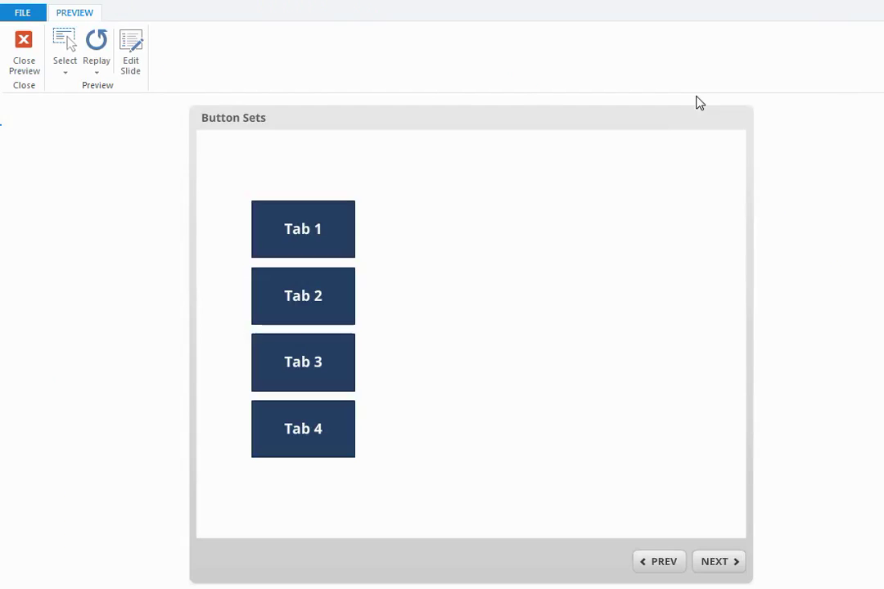
{"action": "left_click", "coordinate": [319, 427]}
{"action": "left_click", "coordinate": [316, 229]}
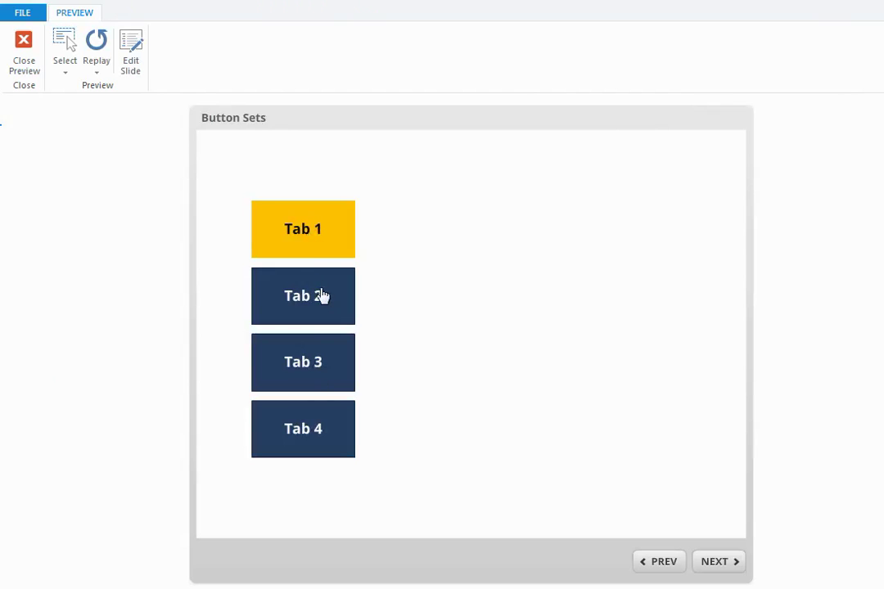
{"action": "left_click", "coordinate": [322, 296]}
{"action": "left_click", "coordinate": [316, 381]}
{"action": "left_click", "coordinate": [309, 442]}
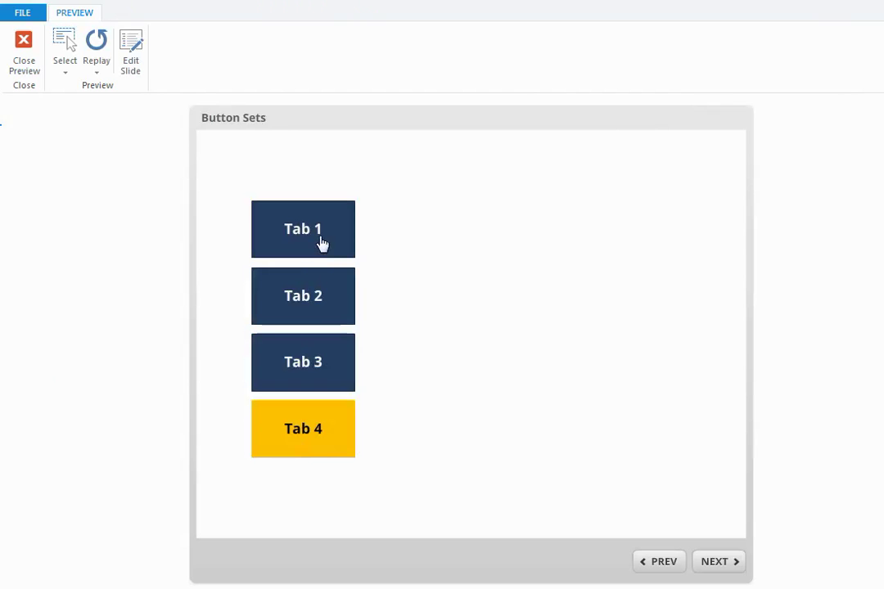
Run through the four previewed tabs once more, return to Tab 1, and close the preview.
{"action": "left_click", "coordinate": [319, 241]}
{"action": "left_click", "coordinate": [319, 303]}
{"action": "left_click", "coordinate": [322, 361]}
{"action": "left_click", "coordinate": [317, 426]}
{"action": "left_click", "coordinate": [287, 250]}
{"action": "left_click", "coordinate": [27, 51]}
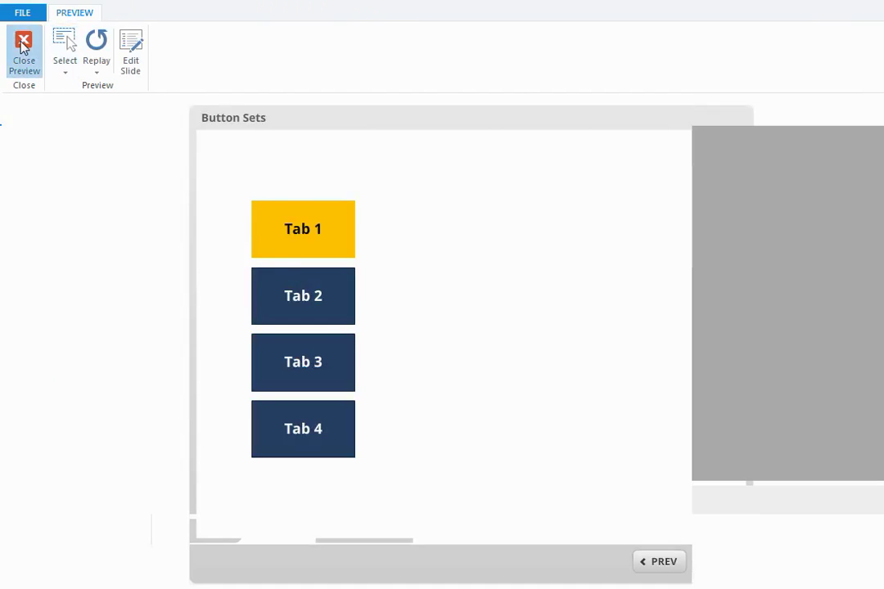
Open slide 1.3 People and assign its three characters to a new button set named People.
{"action": "left_click", "coordinate": [79, 490]}
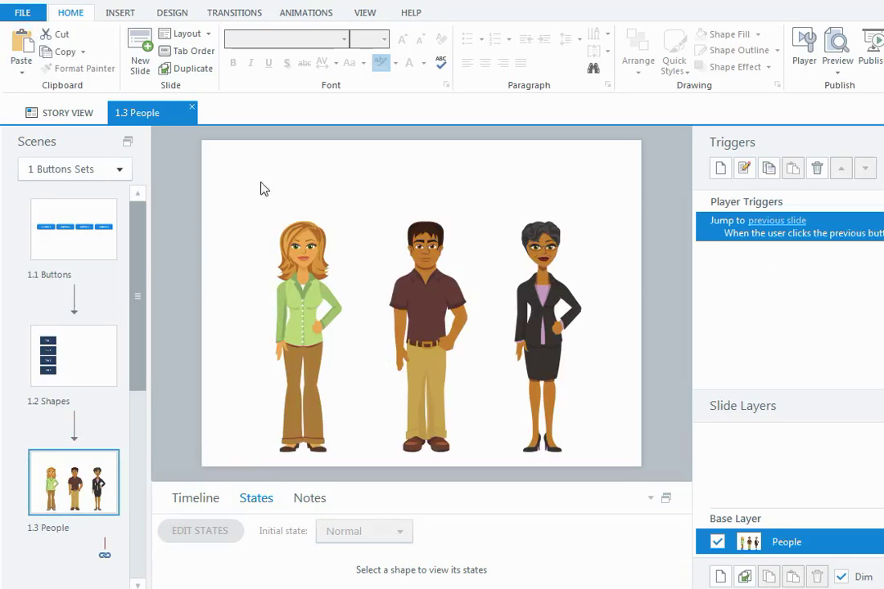
{"action": "left_click_drag", "start_coordinate": [235, 182], "coordinate": [638, 483]}
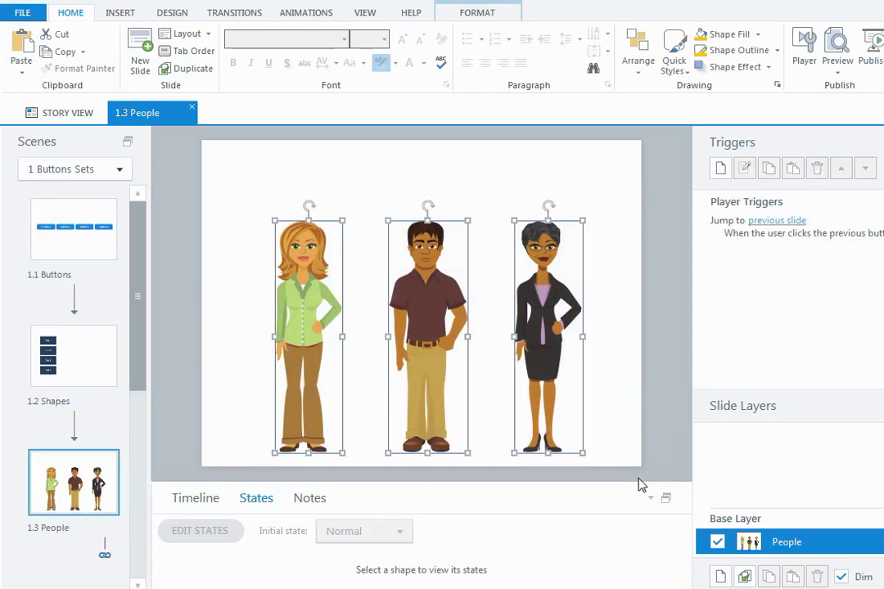
{"action": "right_click", "coordinate": [546, 298]}
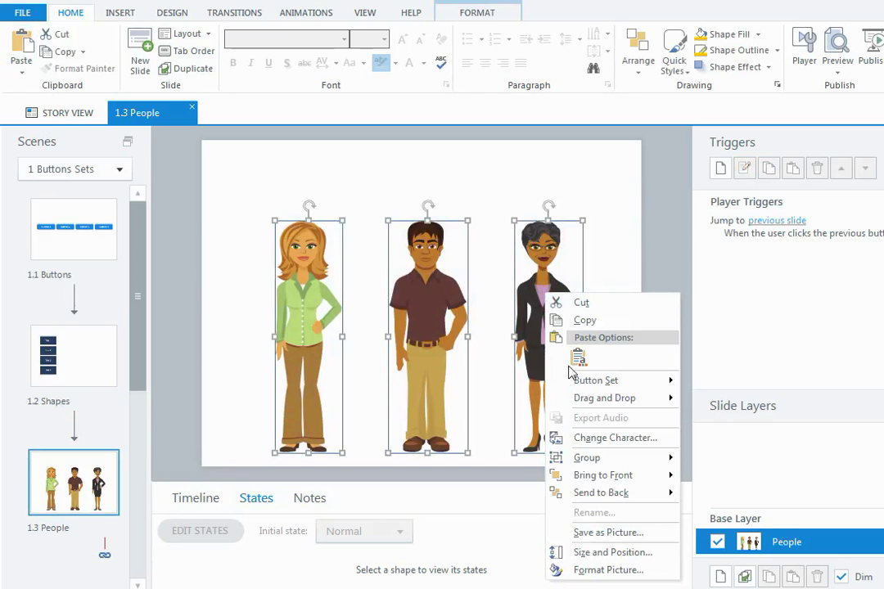
{"action": "mouse_move", "coordinate": [665, 389]}
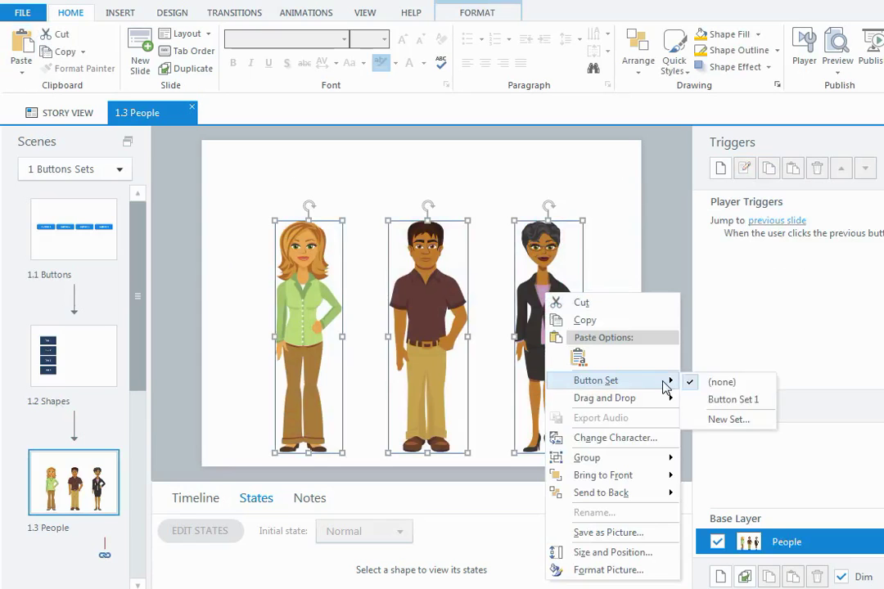
{"action": "left_click", "coordinate": [728, 419]}
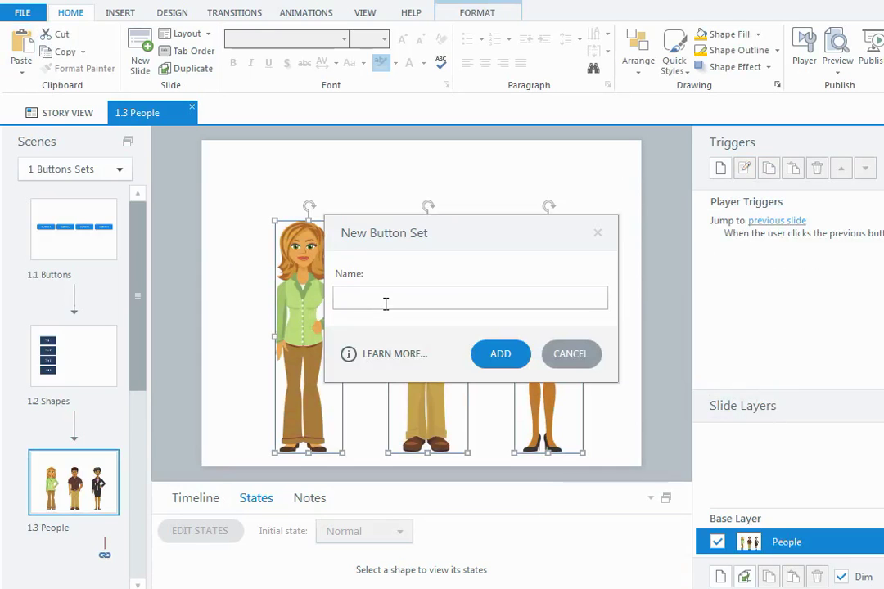
{"action": "type", "text": "People"}
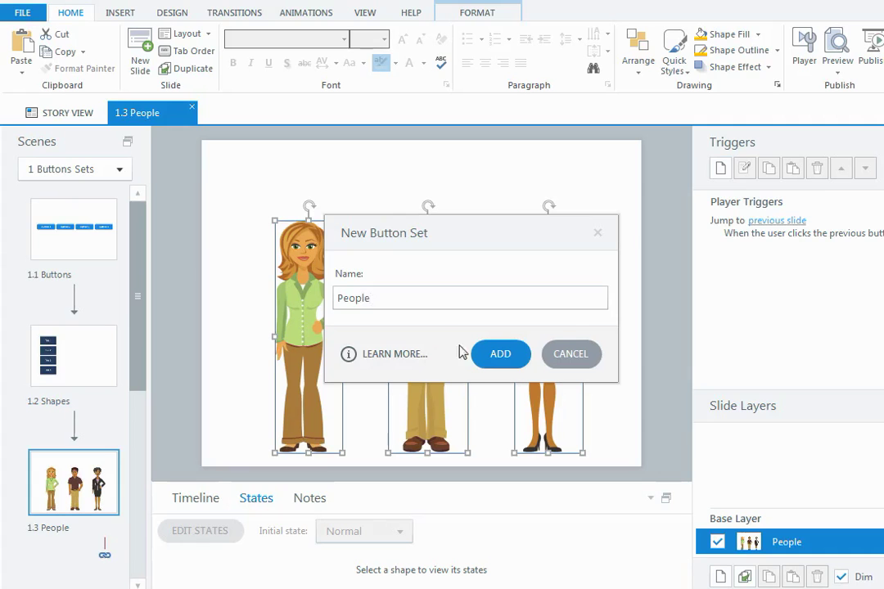
{"action": "left_click", "coordinate": [495, 355]}
{"action": "left_click", "coordinate": [603, 172]}
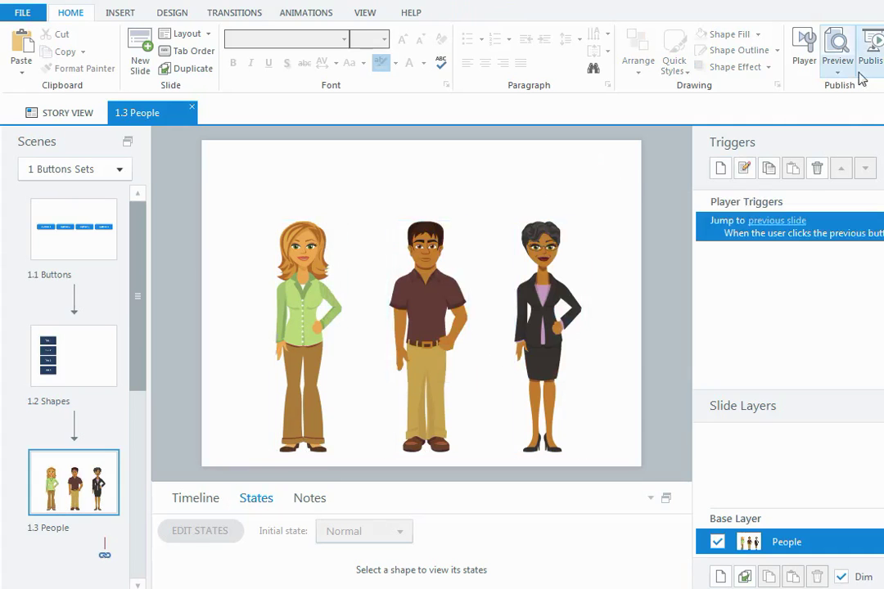
Preview the People slide and select the three characters one at a time, ending with the woman in the green shirt.
{"action": "left_click", "coordinate": [837, 67]}
{"action": "left_click", "coordinate": [842, 88]}
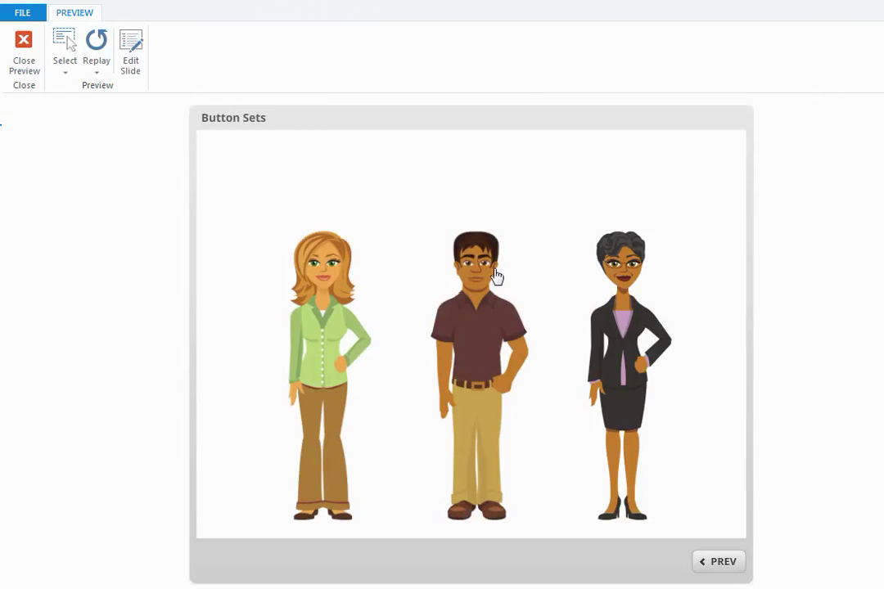
{"action": "left_click", "coordinate": [493, 280]}
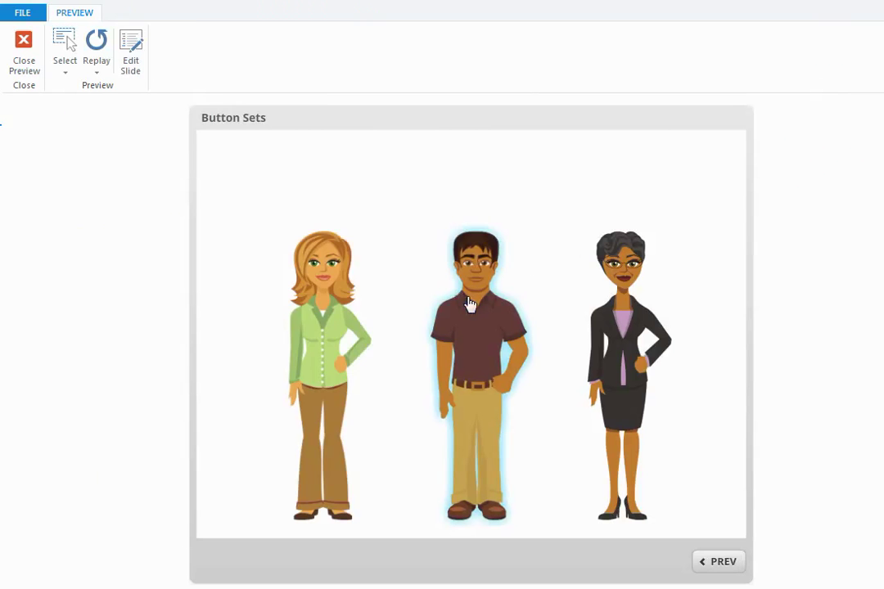
{"action": "left_click", "coordinate": [324, 308]}
{"action": "left_click", "coordinate": [620, 356]}
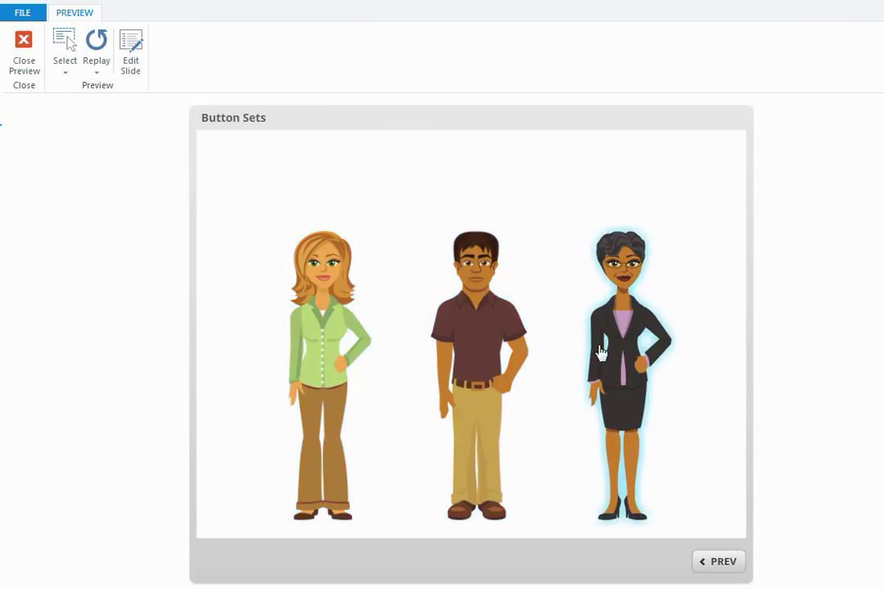
{"action": "left_click", "coordinate": [469, 342]}
{"action": "left_click", "coordinate": [311, 329]}
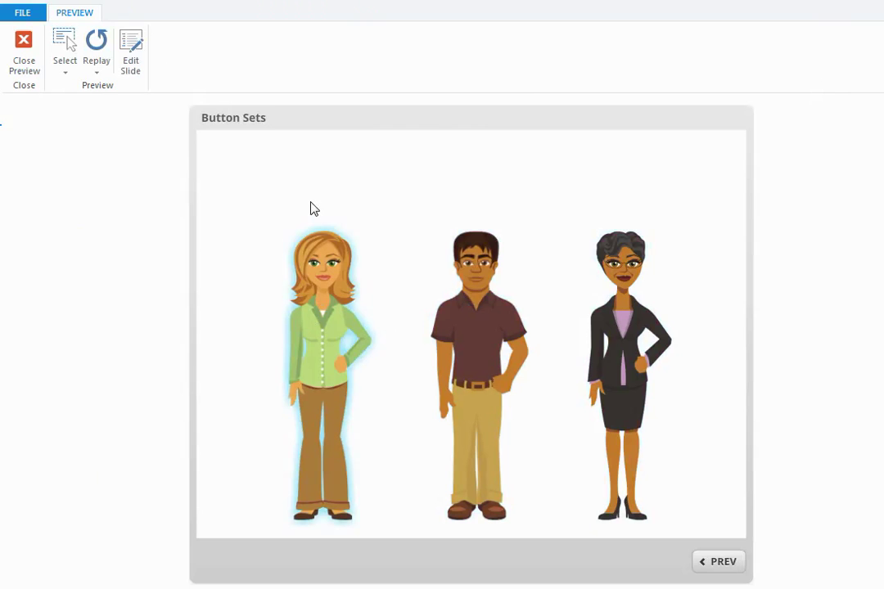
Switch the selection among the three previewed characters again and close the preview.
{"action": "left_click", "coordinate": [440, 270]}
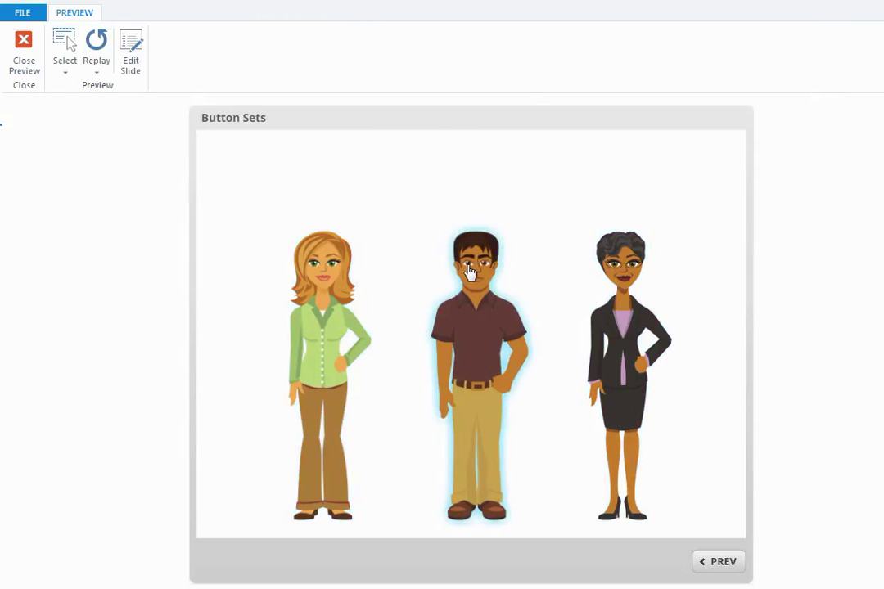
{"action": "left_click", "coordinate": [622, 272]}
{"action": "left_click", "coordinate": [434, 324]}
{"action": "left_click", "coordinate": [319, 303]}
{"action": "left_click", "coordinate": [24, 53]}
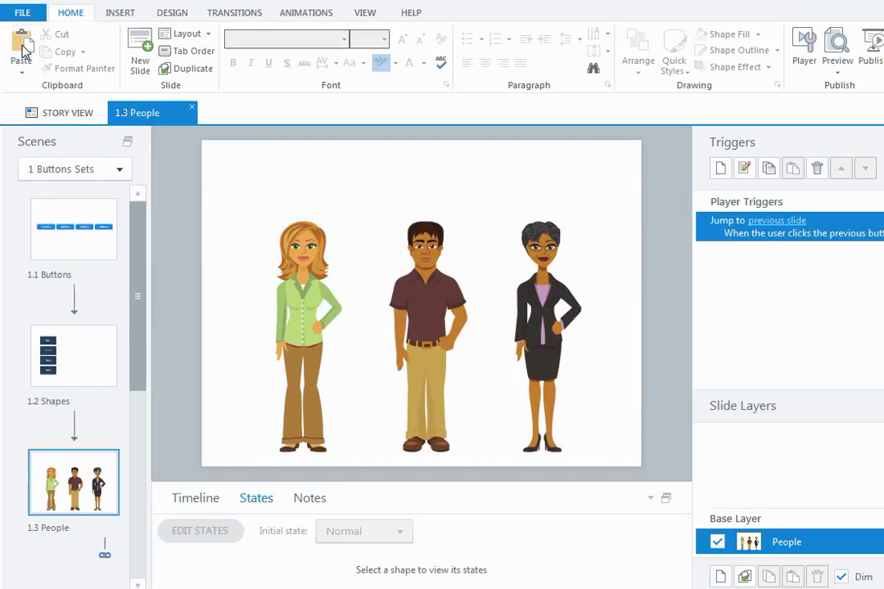
Change the glow of the green-shirted woman's Selected state to the red variation in the third row, and finish editing her states.
{"action": "left_click", "coordinate": [282, 279]}
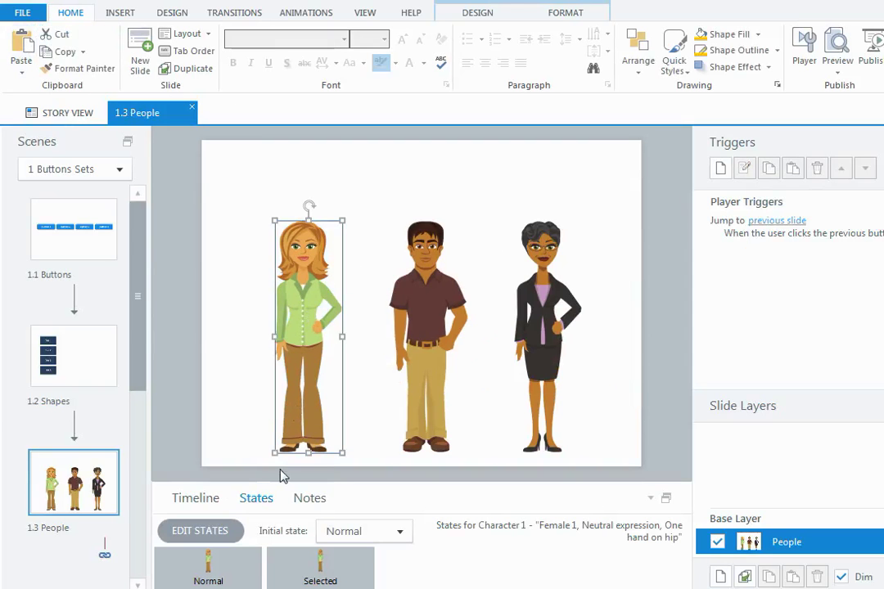
{"action": "left_click", "coordinate": [201, 503]}
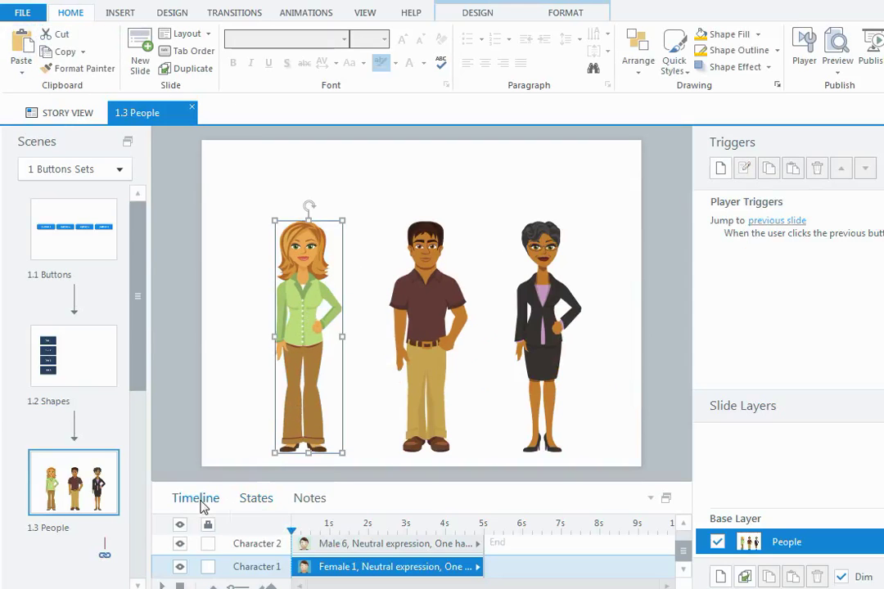
{"action": "left_click", "coordinate": [250, 499]}
{"action": "left_click", "coordinate": [222, 530]}
{"action": "left_click", "coordinate": [295, 576]}
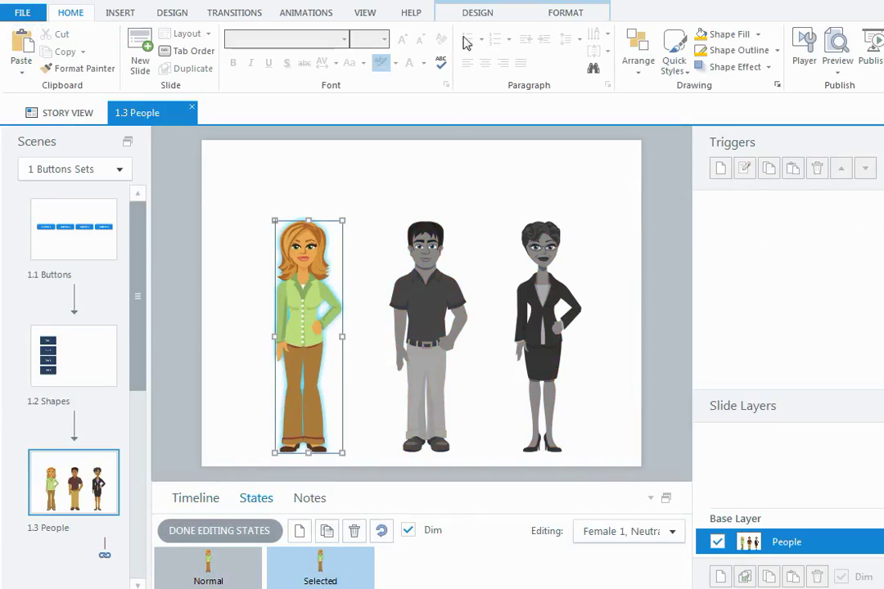
{"action": "left_click", "coordinate": [475, 14]}
{"action": "left_click", "coordinate": [544, 15]}
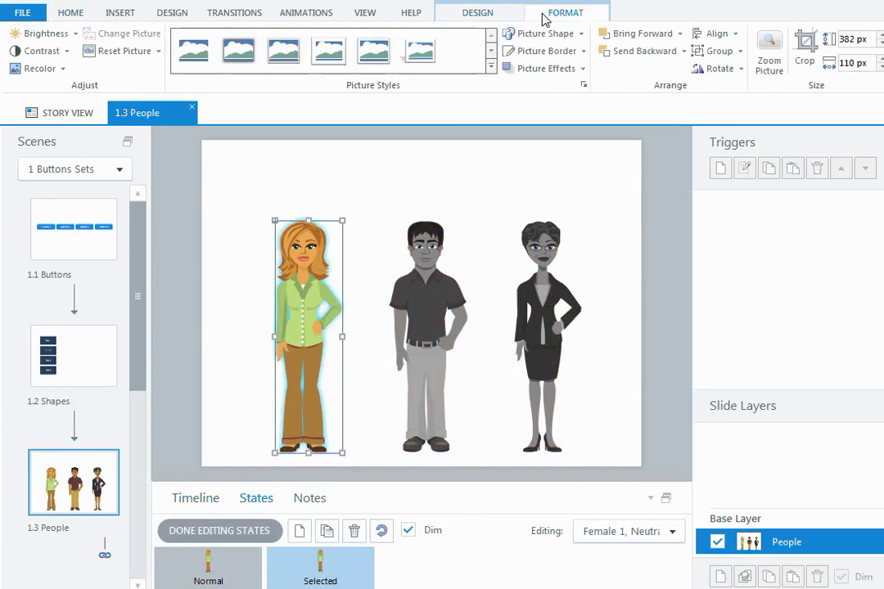
{"action": "left_click", "coordinate": [585, 72]}
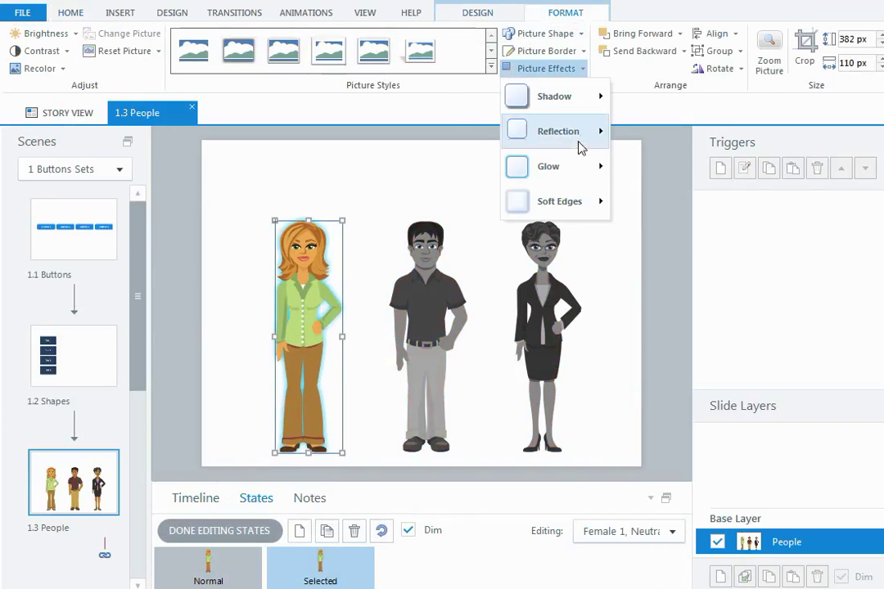
{"action": "mouse_move", "coordinate": [576, 169]}
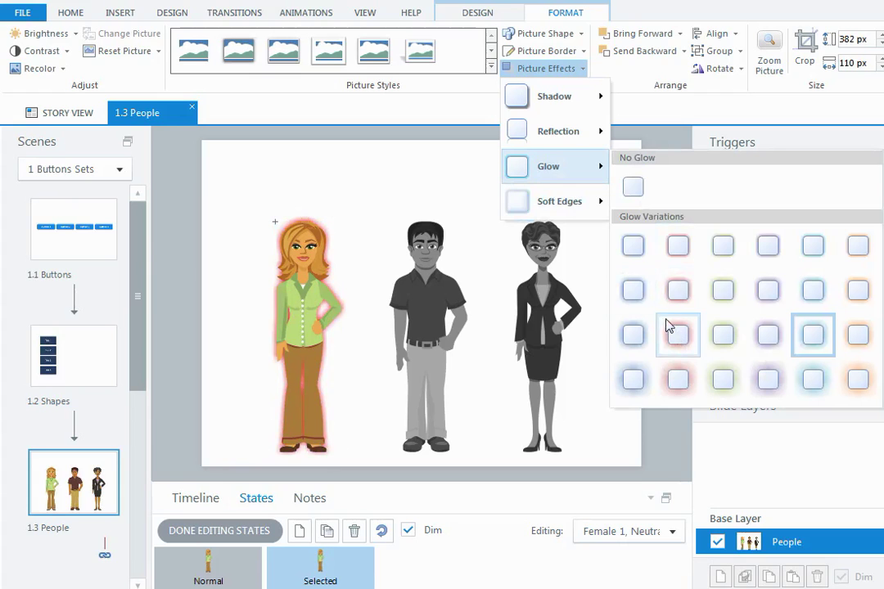
{"action": "left_click", "coordinate": [678, 336]}
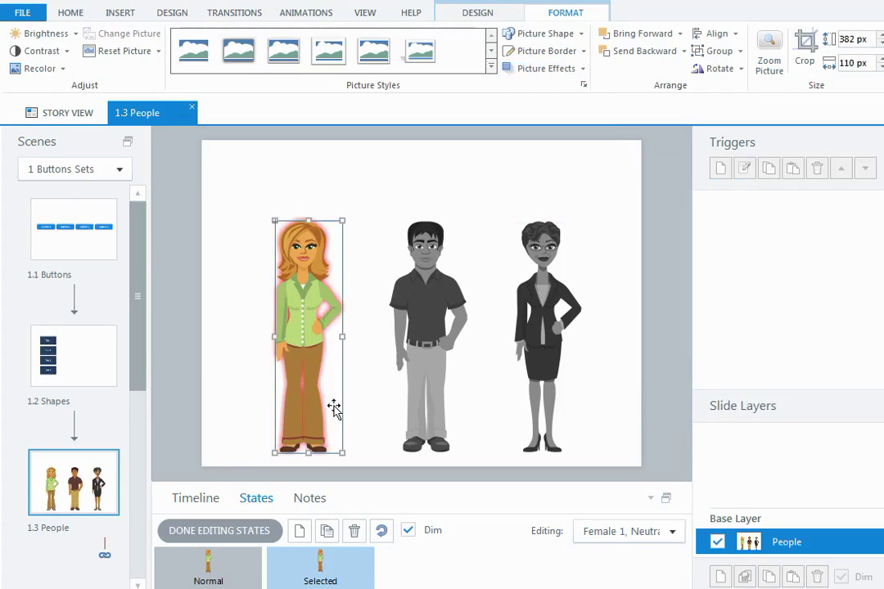
{"action": "left_click", "coordinate": [219, 530]}
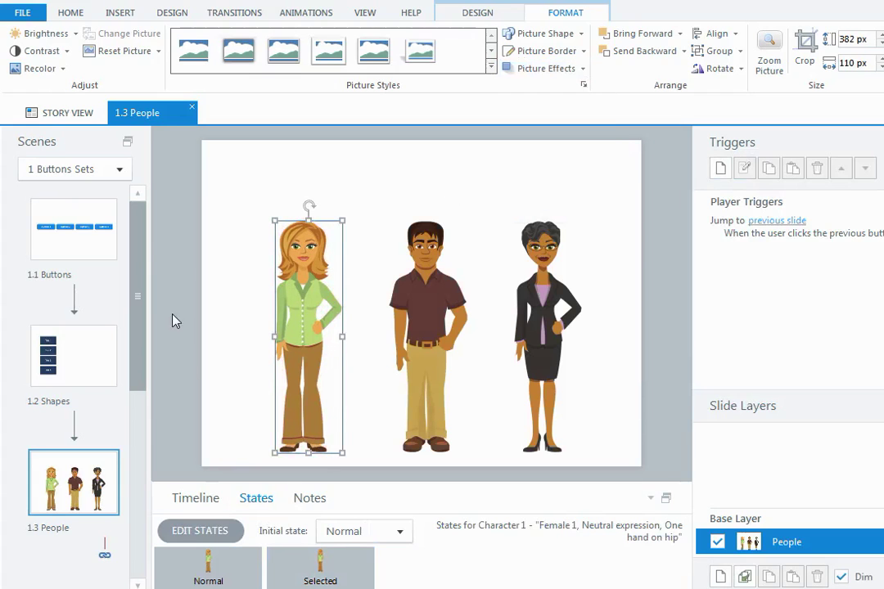